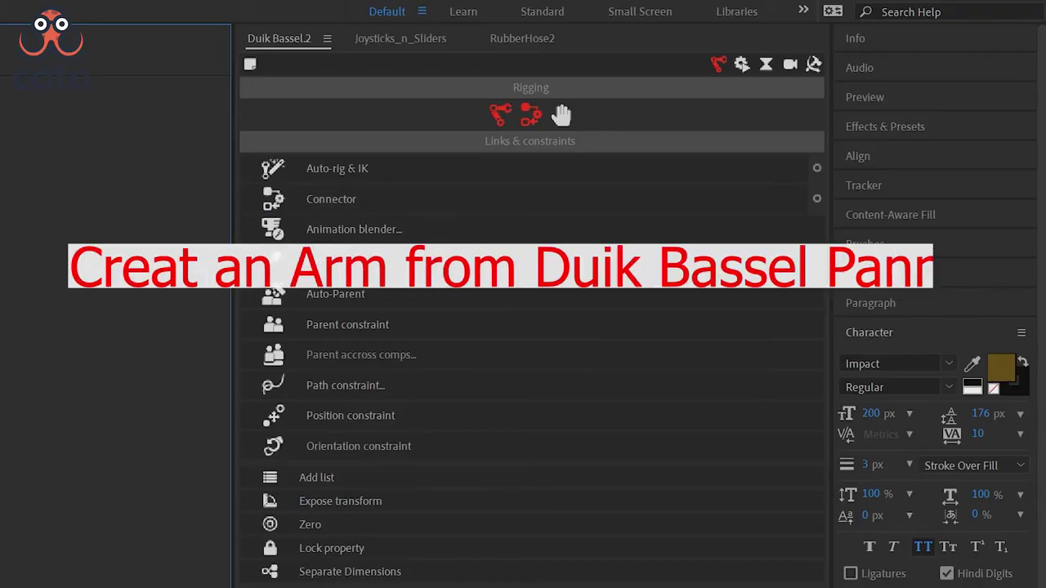
# Create a Duik arm structure and align its joints into a straight vertical arm.
pyautogui.click(501, 115)
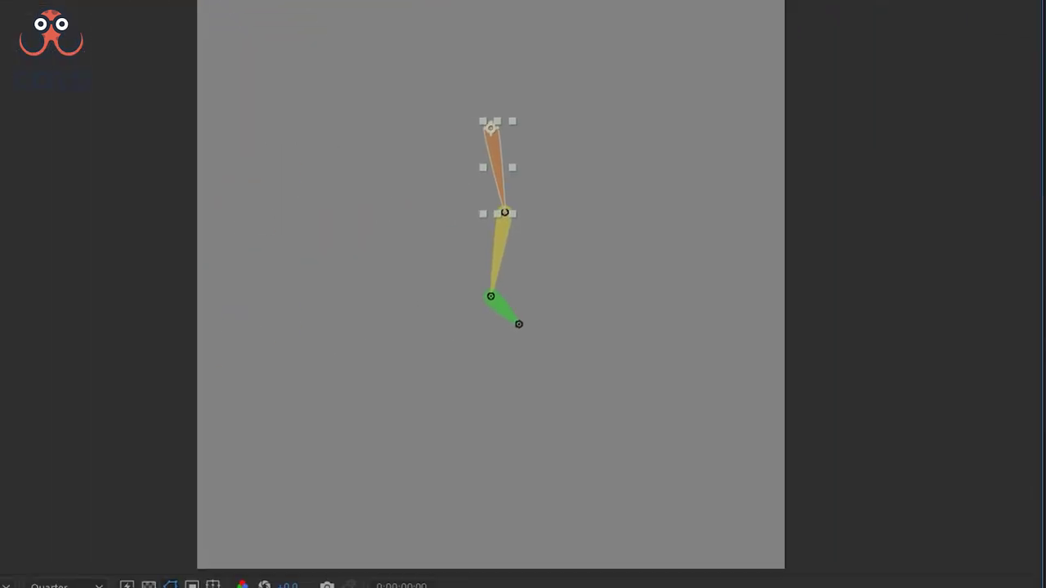
pyautogui.moveTo(490, 148); pyautogui.dragTo(491, 163)
pyautogui.moveTo(506, 258); pyautogui.dragTo(489, 288)
pyautogui.moveTo(472, 382); pyautogui.dragTo(486, 399)
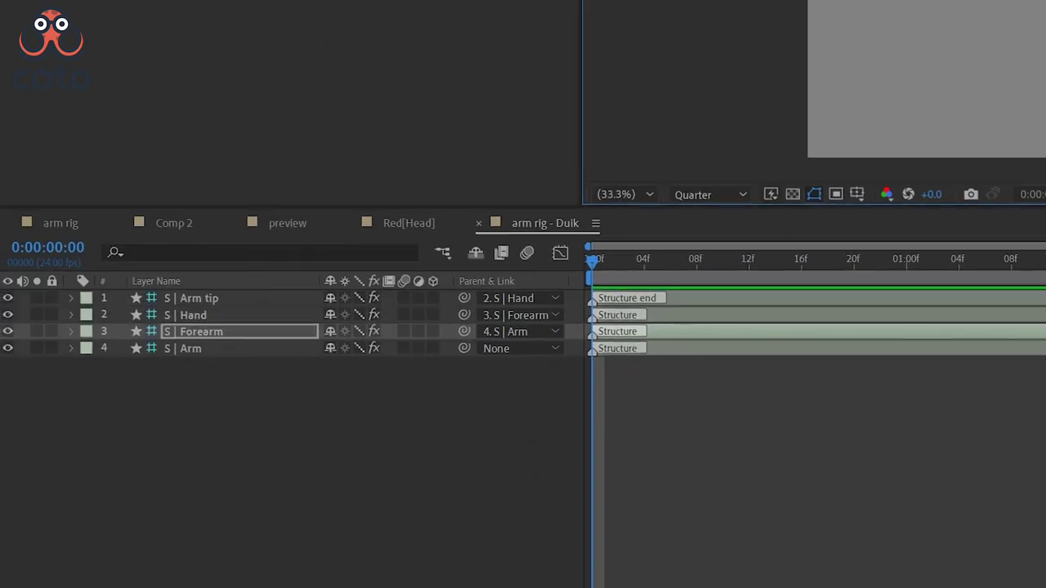
# Apply Auto-rig & IK to all four arm structure layers and test the rig by moving the hand controller.
pyautogui.press('F2')
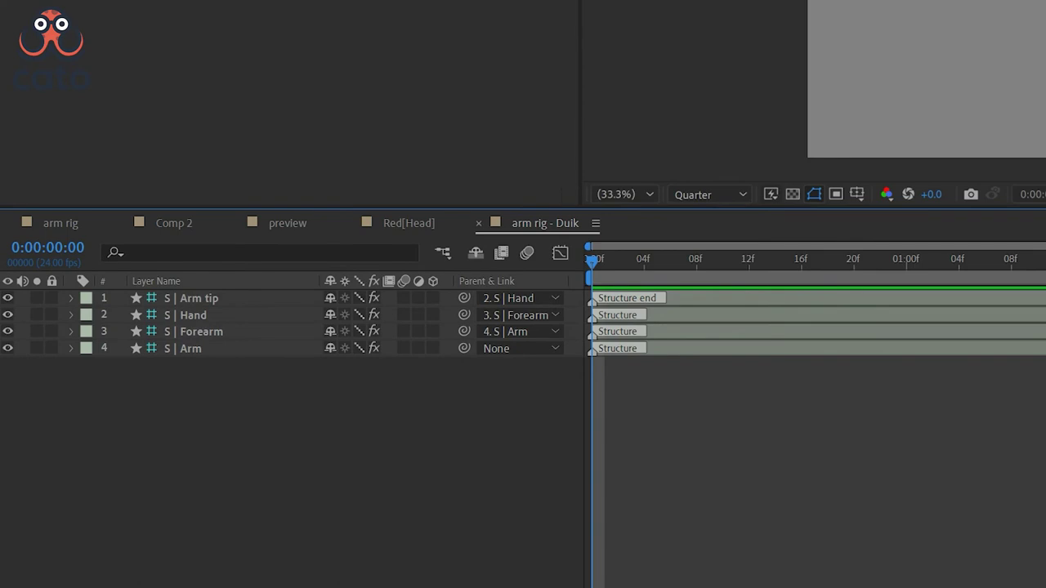
pyautogui.click(198, 298)
pyautogui.hotkey('ctrl', 'a')
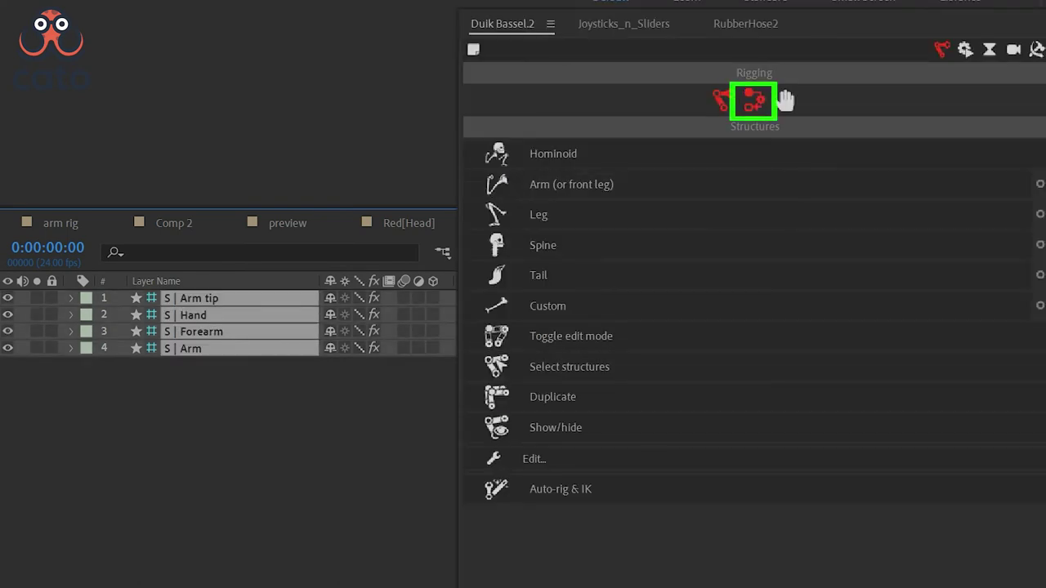
pyautogui.click(754, 100)
pyautogui.click(561, 154)
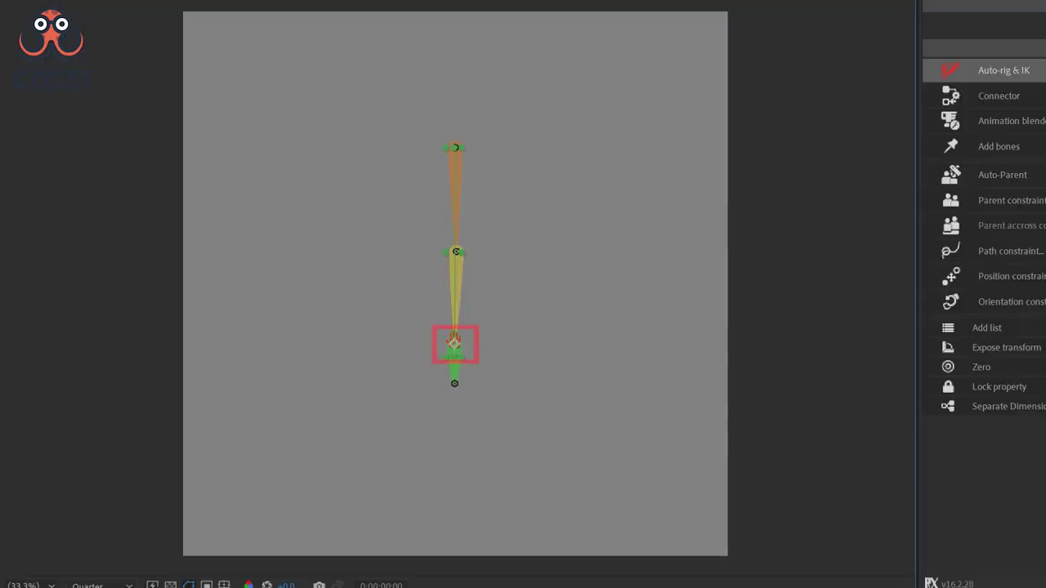
pyautogui.moveTo(455, 343); pyautogui.dragTo(399, 290)
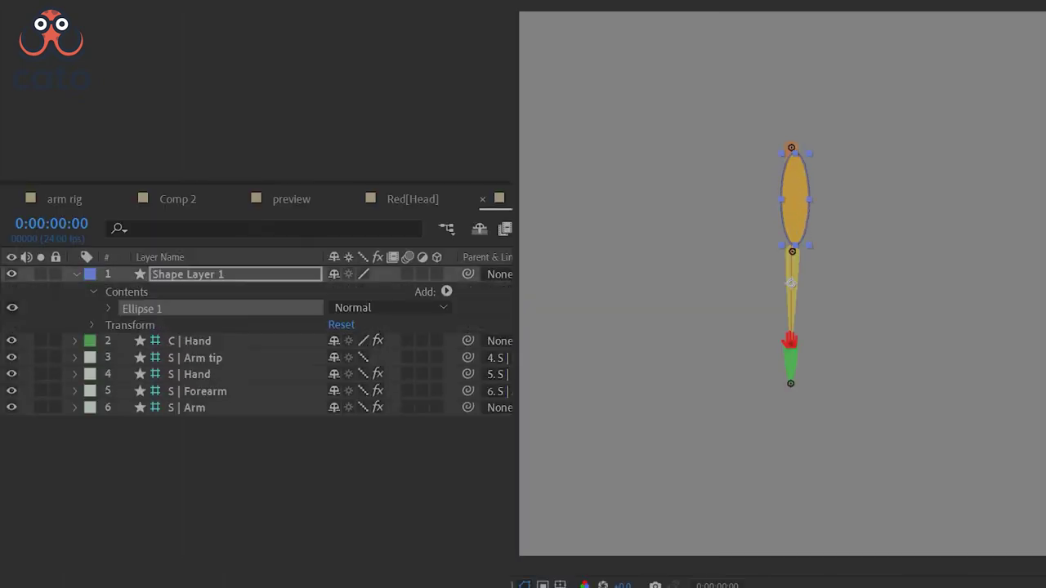
# Nudge the ellipse sideways so it is centred over the upper arm bone.
pyautogui.press('Left')
pyautogui.press('Left')
pyautogui.press('Left')
pyautogui.press('Left')
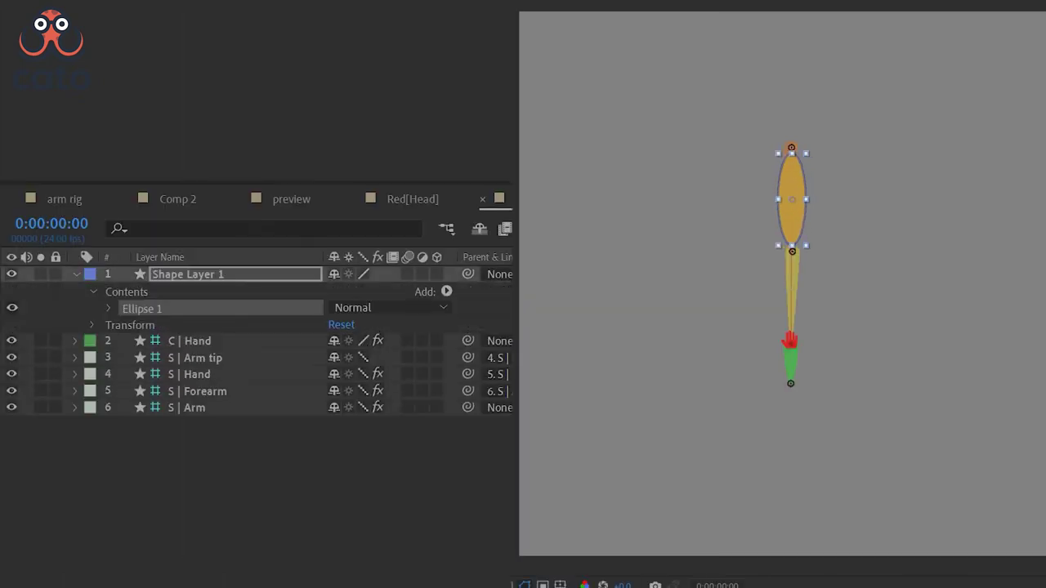
# Rename the ellipse's shape layer as Bicep.
pyautogui.press('Return')
pyautogui.write('Biceps')
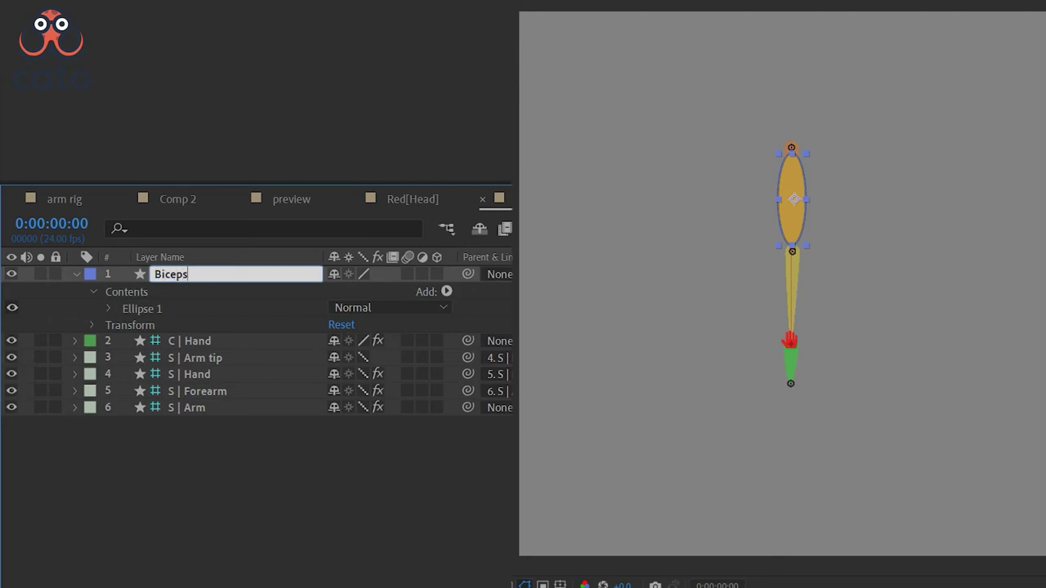
pyautogui.press('Return')
pyautogui.press('Return')
pyautogui.press('Right')
pyautogui.press('BackSpace')
pyautogui.press('Return')
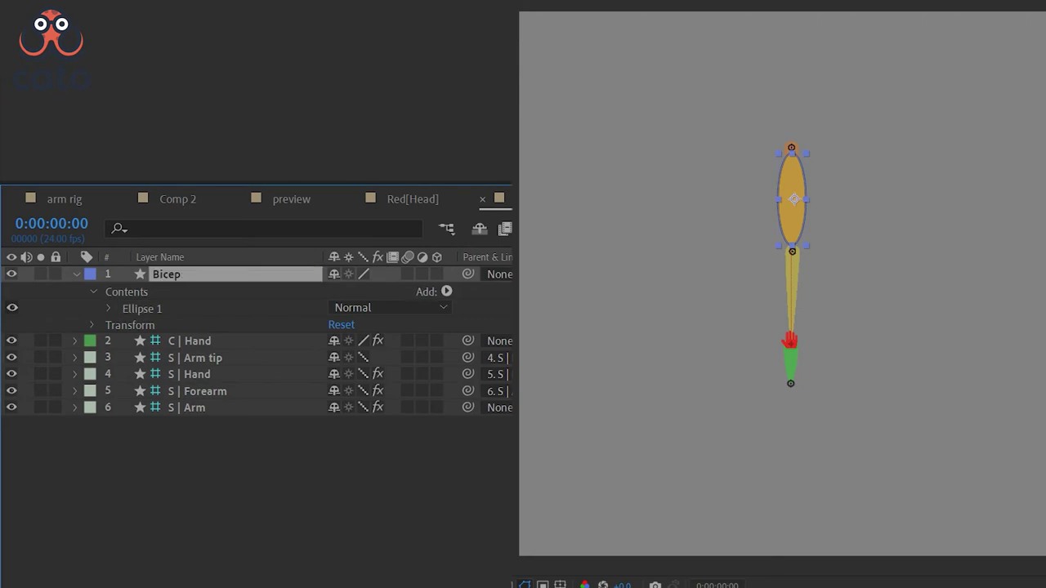
# Parent the Bicep layer to S | Arm and shift the C | Hand controller slightly to straighten the arm.
pyautogui.click(195, 407)
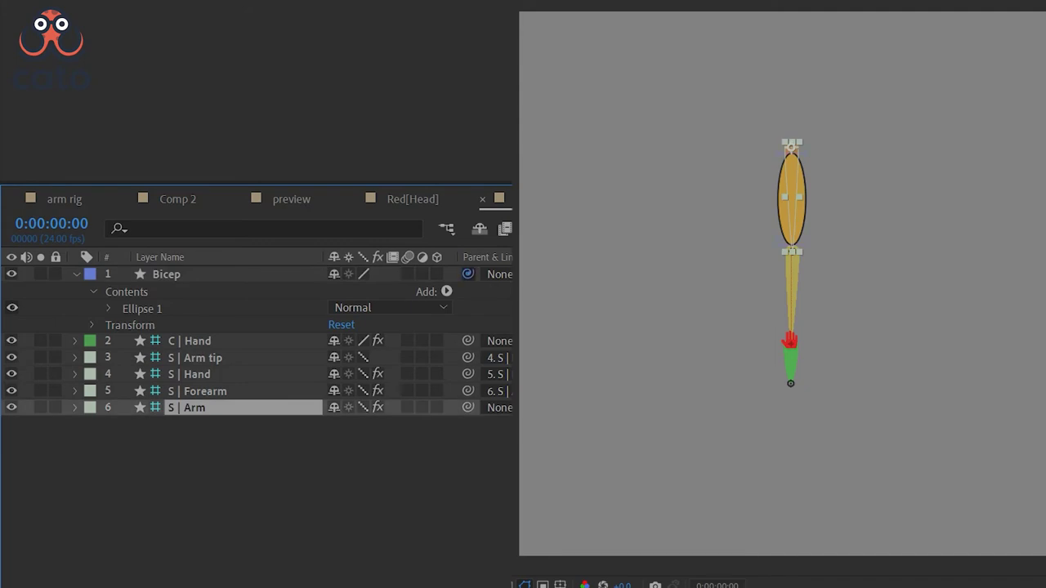
pyautogui.moveTo(468, 274); pyautogui.dragTo(245, 407)
pyautogui.moveTo(790, 342)
pyautogui.mouseDown()
pyautogui.moveTo(746, 214)
pyautogui.moveTo(759, 343)
pyautogui.moveTo(745, 221)
pyautogui.moveTo(786, 350)
pyautogui.moveTo(792, 310)
pyautogui.moveTo(801, 351)
pyautogui.moveTo(793, 345)
pyautogui.mouseUp()
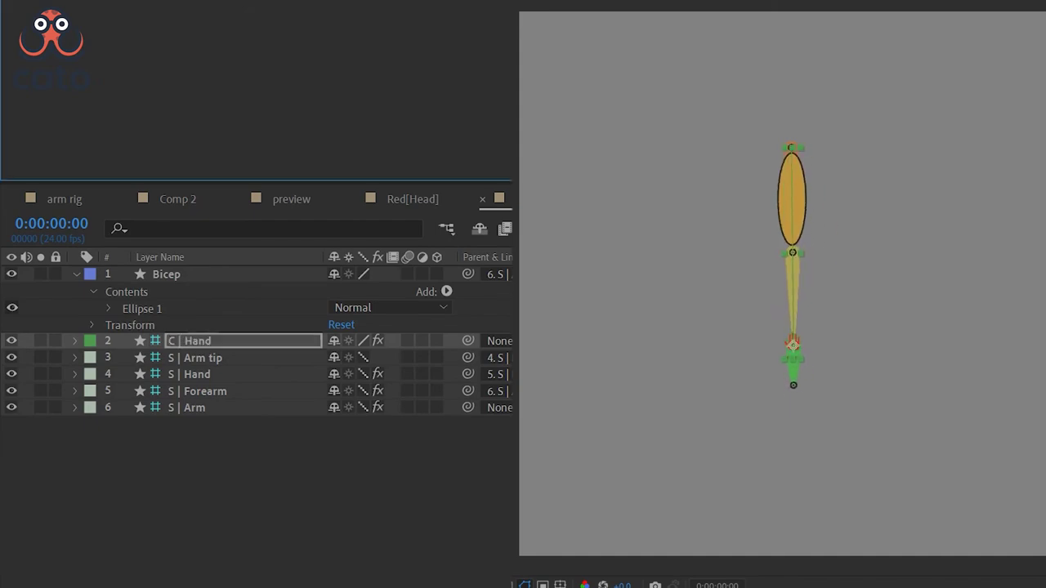
# Reveal the Rotation property of the S | Forearm layer.
pyautogui.click(205, 391)
pyautogui.press('r')
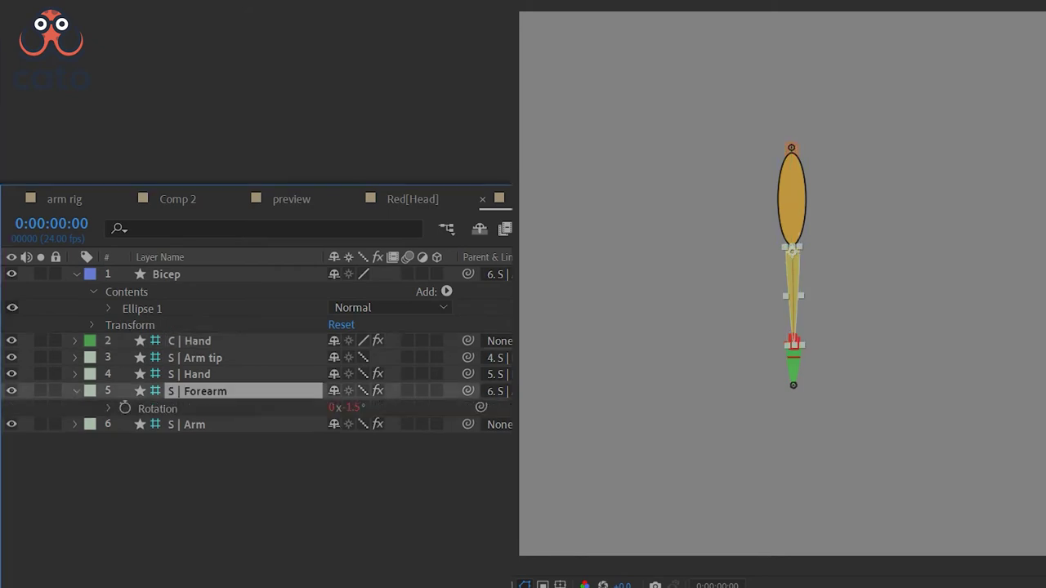
pyautogui.click(158, 409)
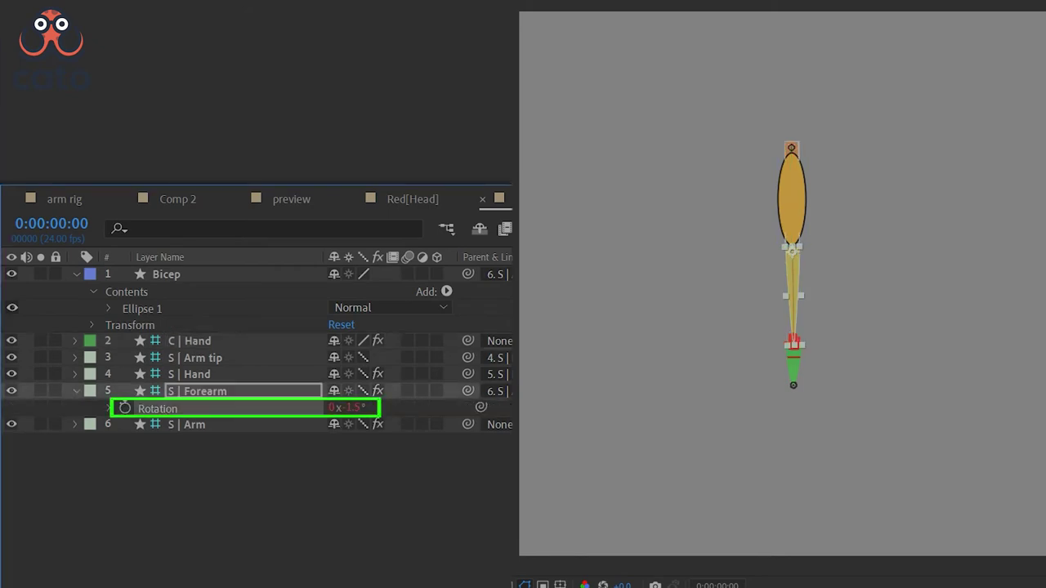
pyautogui.hotkey('ctrl', 'shift', 'a')
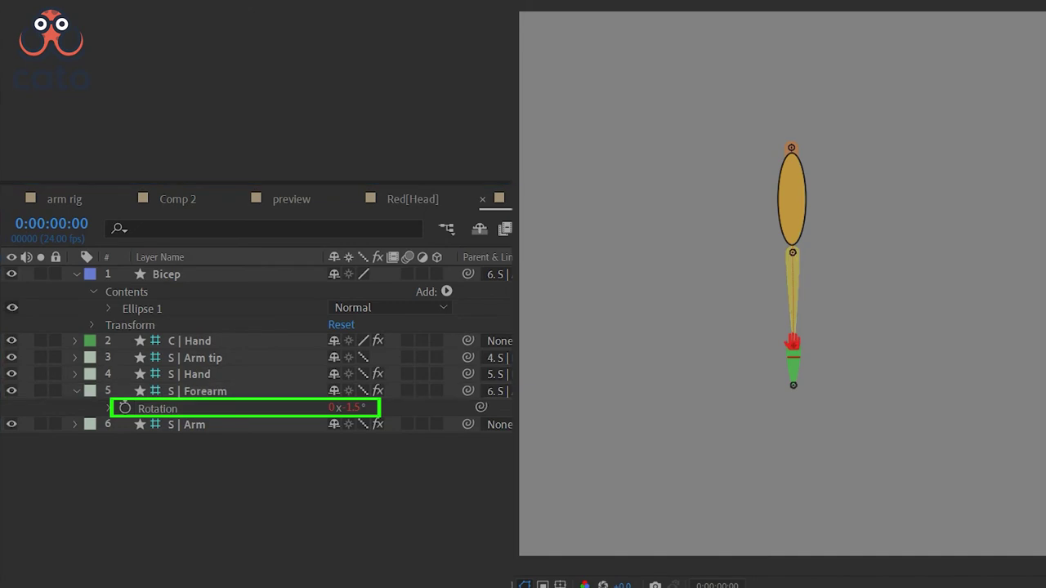
# Move the C | Hand controller to bend and re-extend the arm, checking the range of the forearm's Rotation.
pyautogui.moveTo(793, 343)
pyautogui.mouseDown()
pyautogui.moveTo(793, 360)
pyautogui.moveTo(782, 360)
pyautogui.mouseUp()
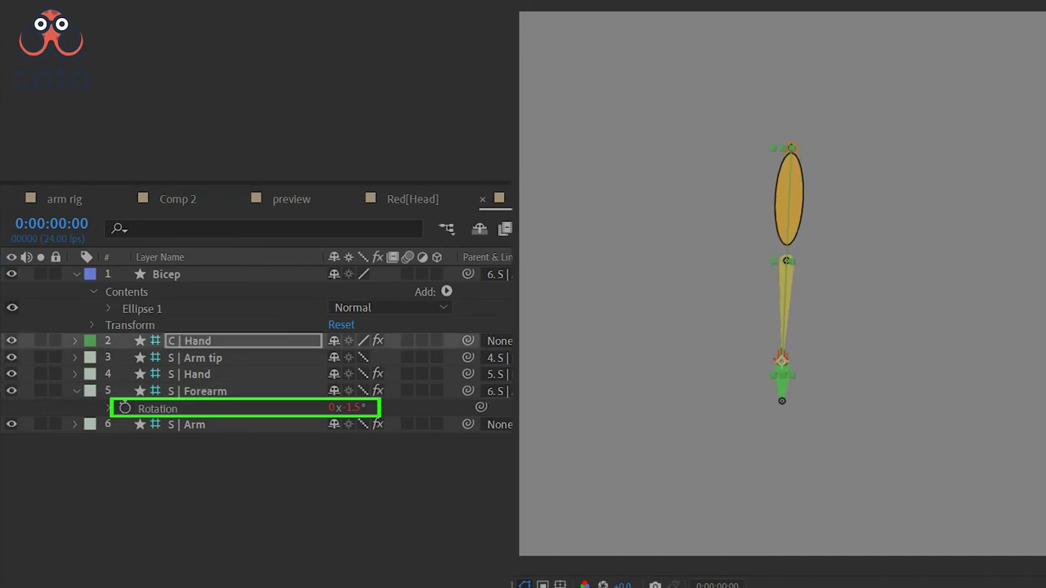
pyautogui.hotkey('shift', 'Up')
pyautogui.hotkey('shift', 'Up')
pyautogui.hotkey('shift', 'Up')
pyautogui.hotkey('shift', 'Up')
pyautogui.hotkey('shift', 'Up')
pyautogui.hotkey('shift', 'Up')
pyautogui.hotkey('shift', 'Up')
pyautogui.hotkey('shift', 'Up')
pyautogui.hotkey('shift', 'Up')
pyautogui.hotkey('shift', 'Up')
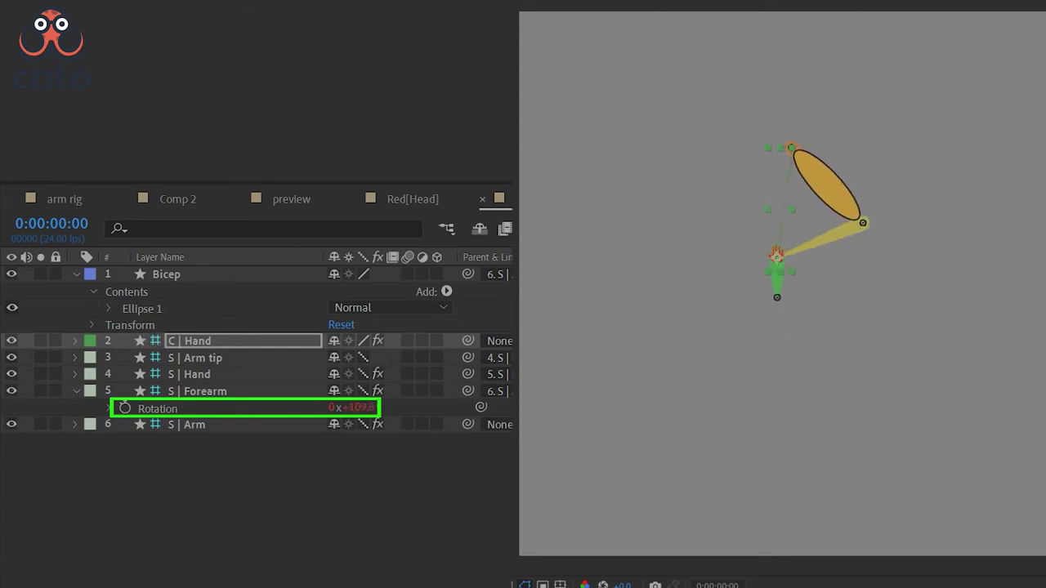
pyautogui.moveTo(778, 258); pyautogui.dragTo(744, 178)
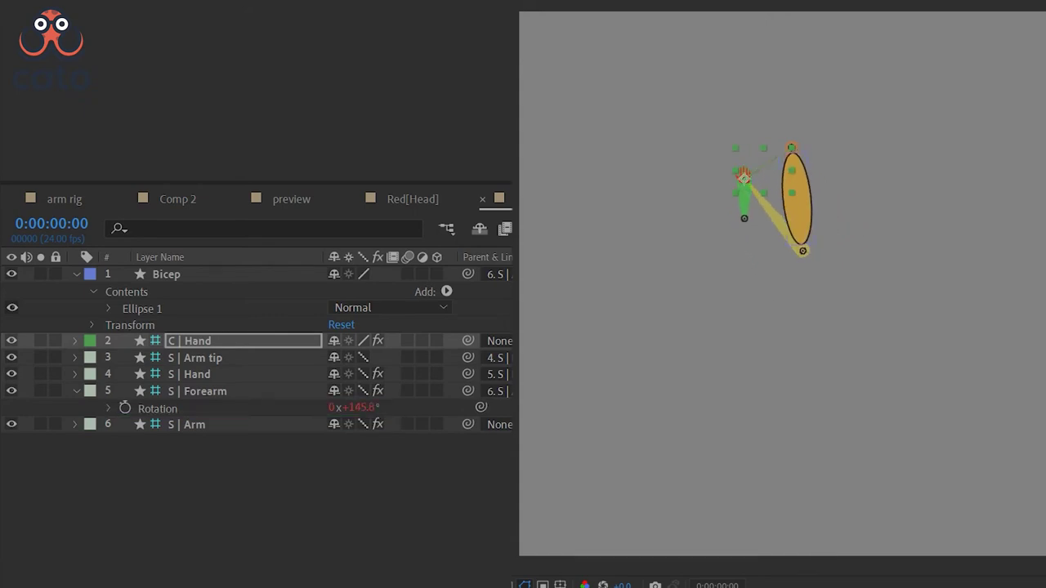
pyautogui.moveTo(744, 178); pyautogui.dragTo(774, 345)
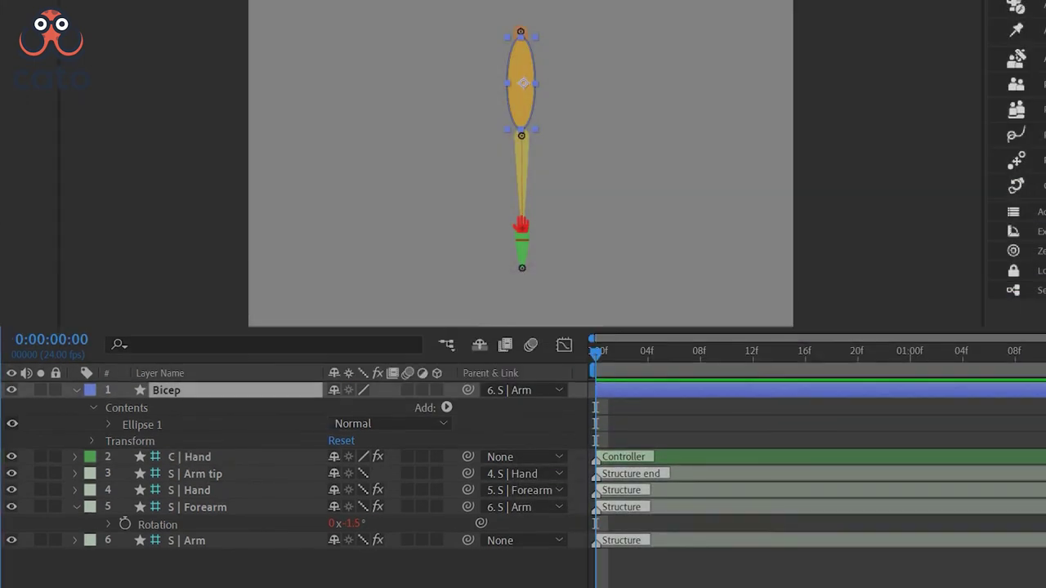
# Unlink the proportions of the Bicep ellipse path's Size and set a Size keyframe at 0:00:00:00.
pyautogui.click(108, 424)
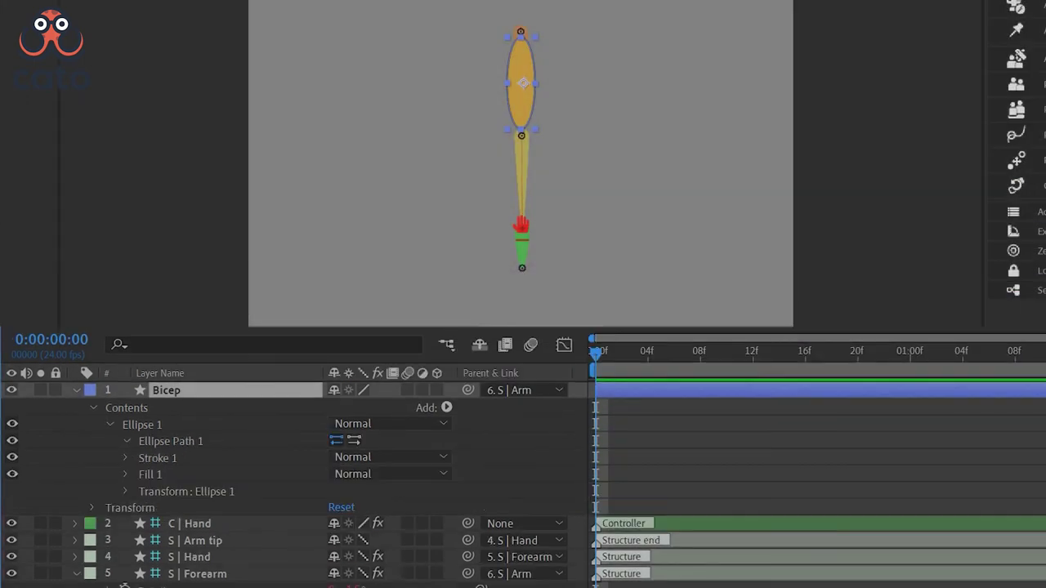
pyautogui.click(126, 441)
pyautogui.click(333, 457)
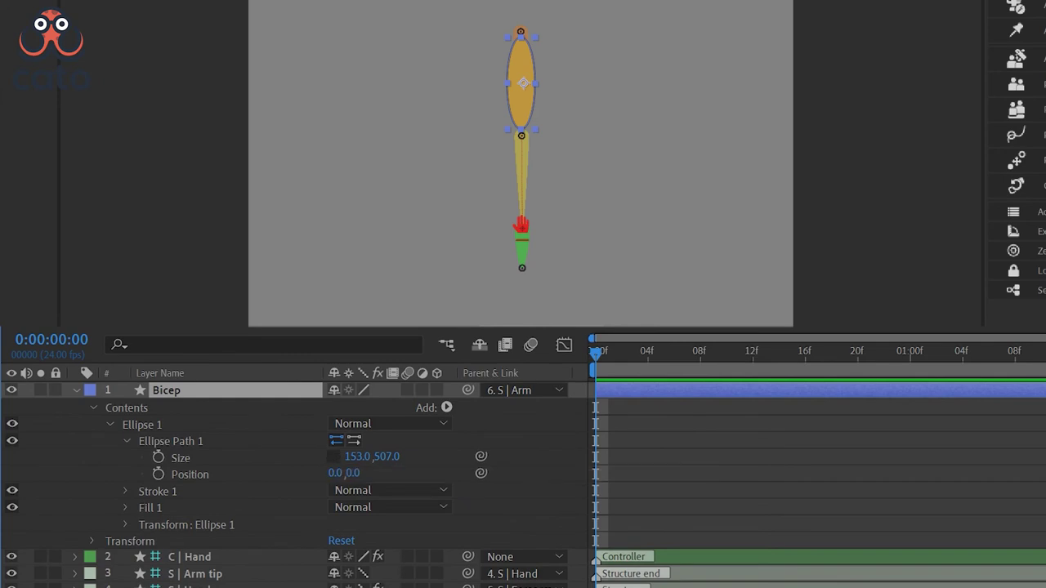
pyautogui.click(158, 458)
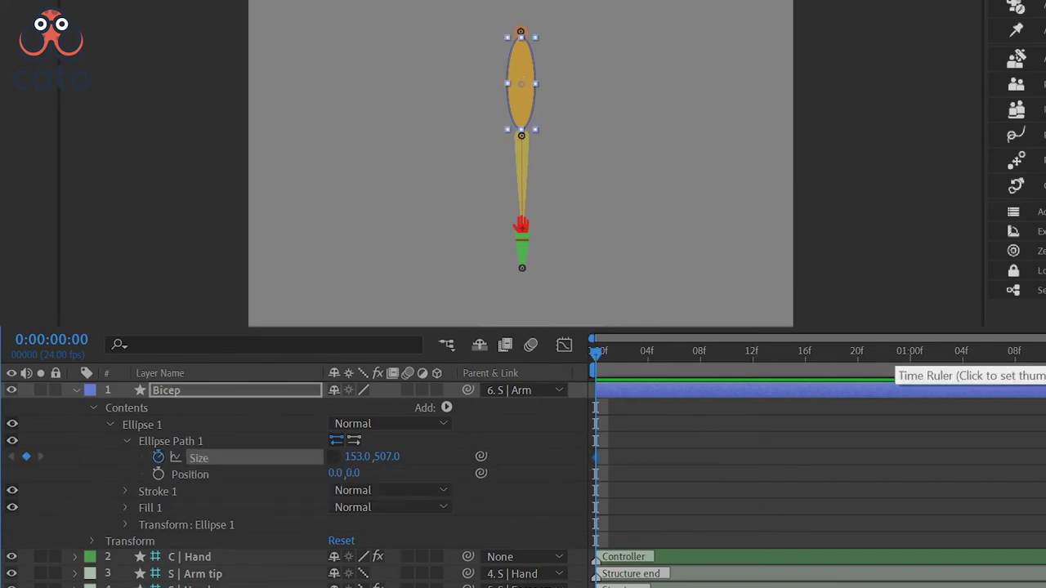
# At 0:00:00:23, set the Bicep ellipse's Size to 257 by 385.
pyautogui.click(898, 352)
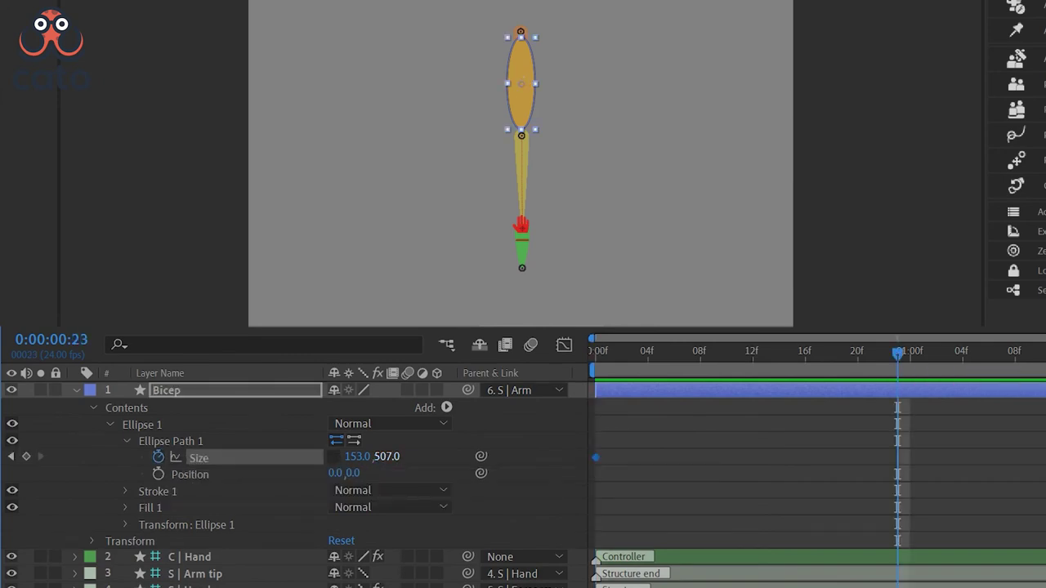
pyautogui.moveTo(386, 457); pyautogui.dragTo(287, 457)
pyautogui.moveTo(356, 457); pyautogui.dragTo(399, 456)
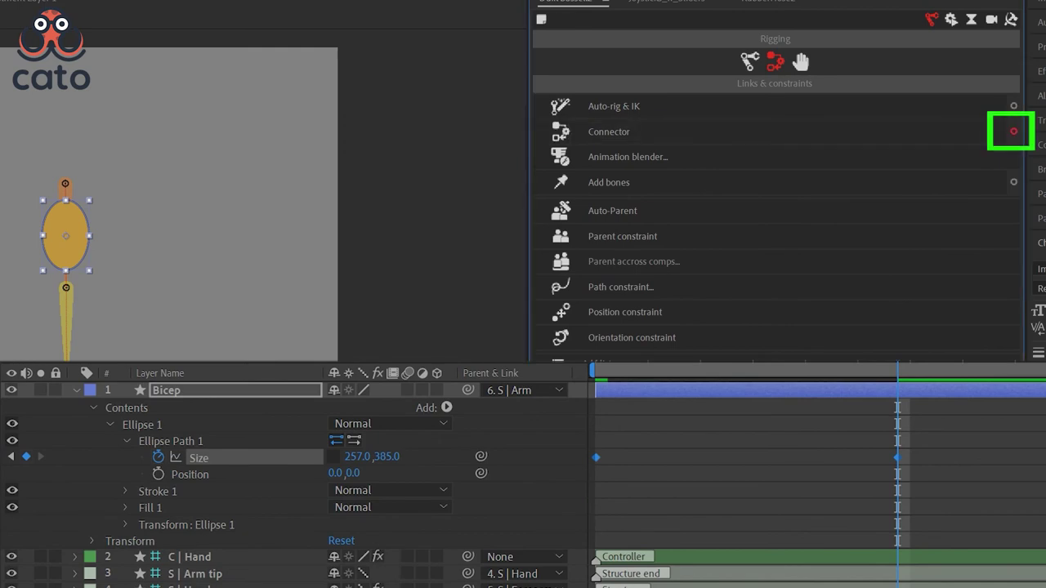
# Start a Duik Connector with the S | Forearm layer's Rotation as the master property.
pyautogui.click(1014, 132)
pyautogui.scroll(-5, 523, 475)
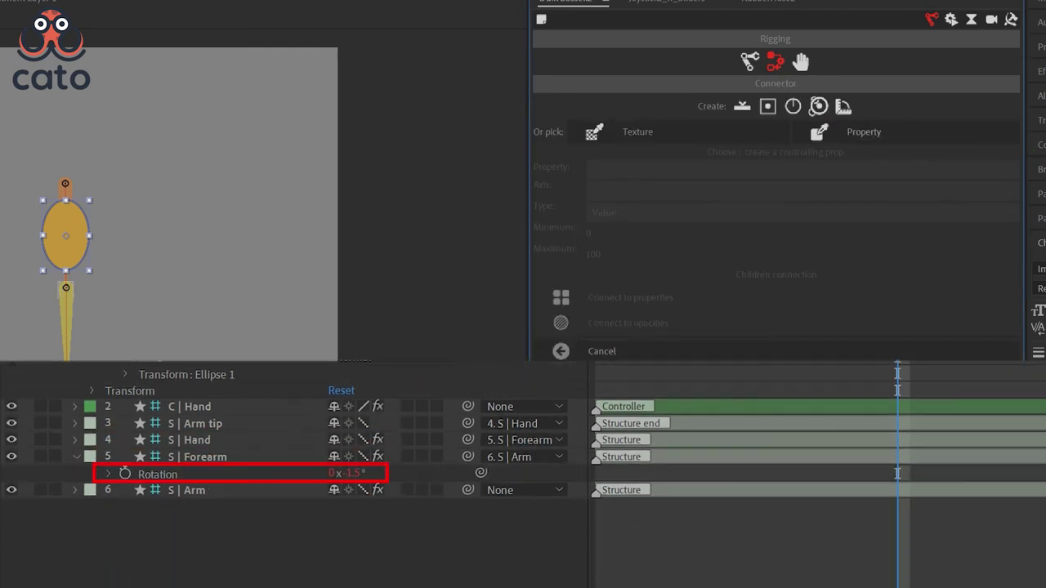
pyautogui.click(157, 474)
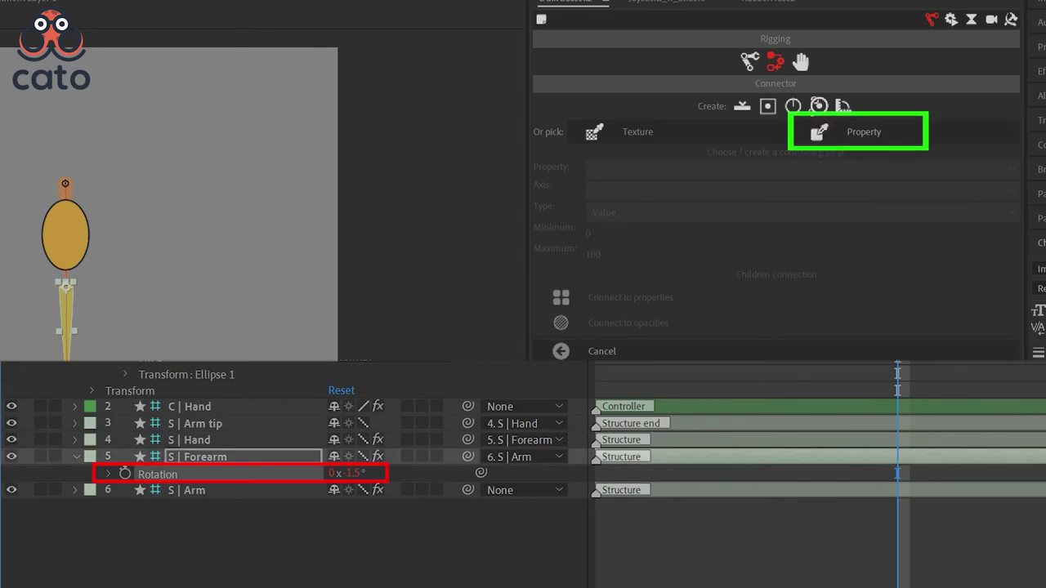
pyautogui.click(864, 132)
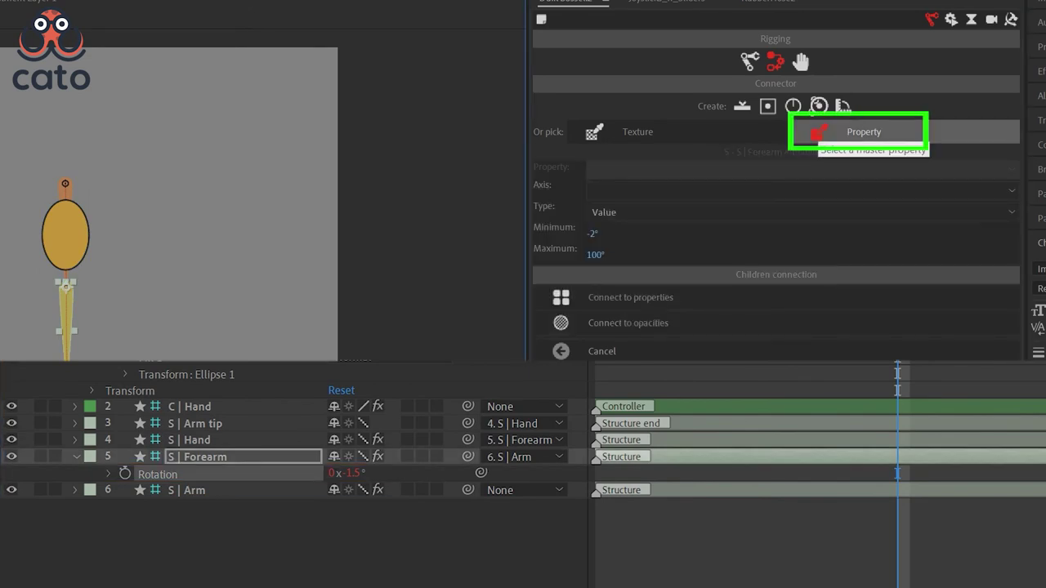
# Set the connector's range from 0° to 160° and connect it to the Bicep ellipse's Size property.
pyautogui.click(592, 233)
pyautogui.press('Tab')
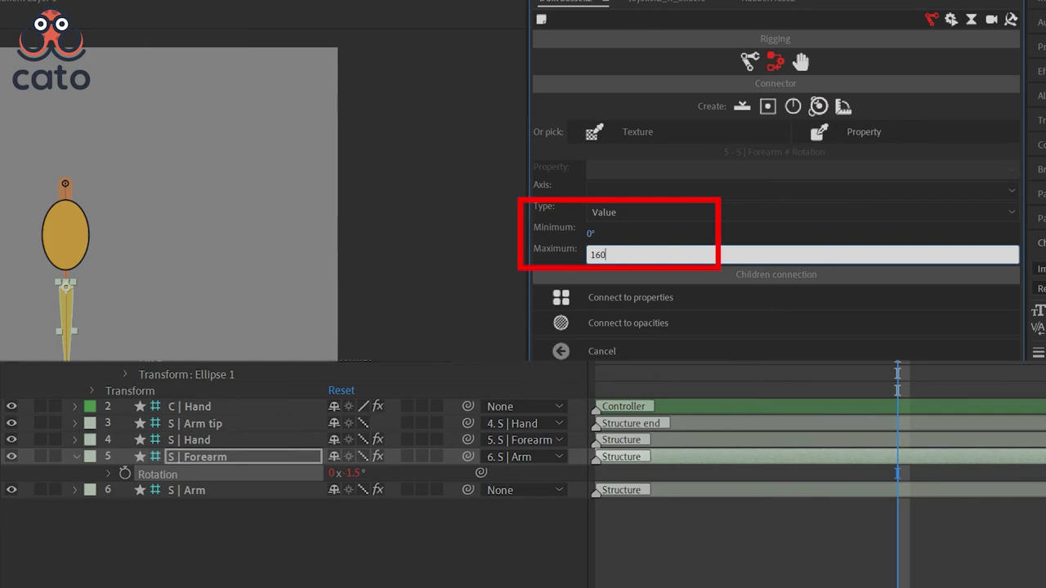
pyautogui.press('Return')
pyautogui.click(198, 335)
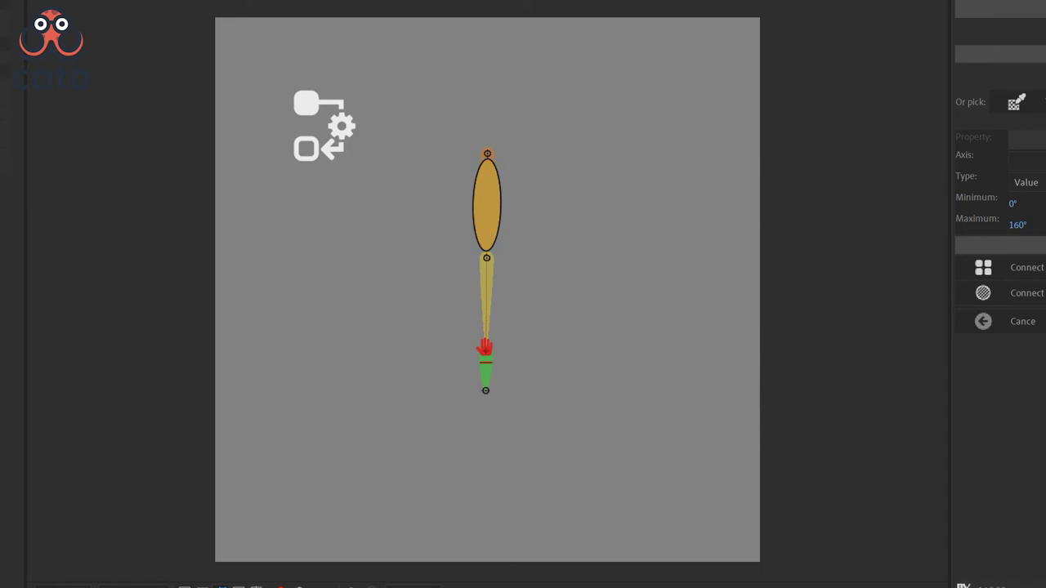
# Draw a closed, curved forearm shape with the Pen tool from the elbow joint down to the wrist.
pyautogui.click(487, 259)
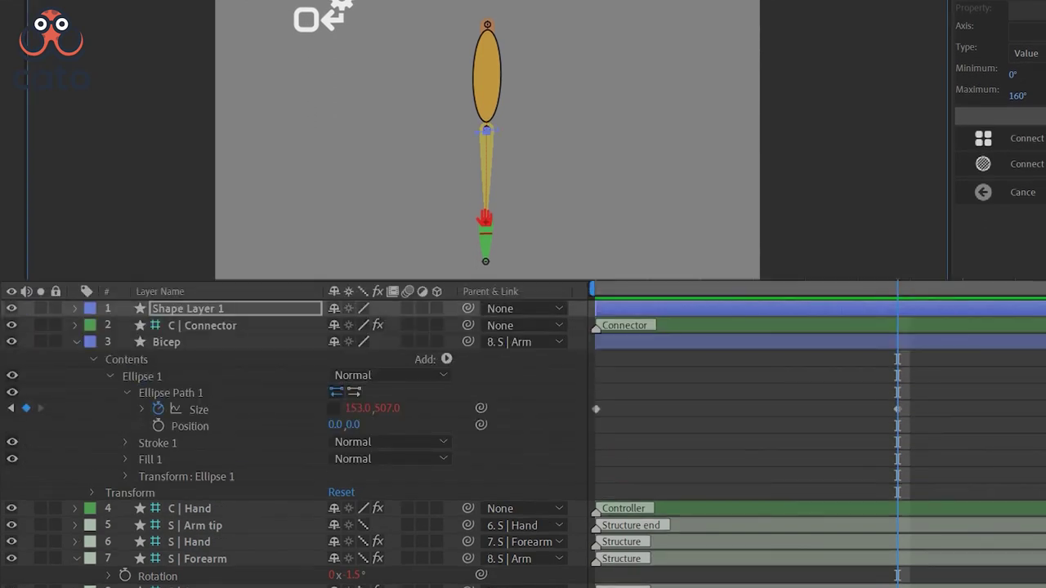
pyautogui.moveTo(474, 187); pyautogui.dragTo(477, 196)
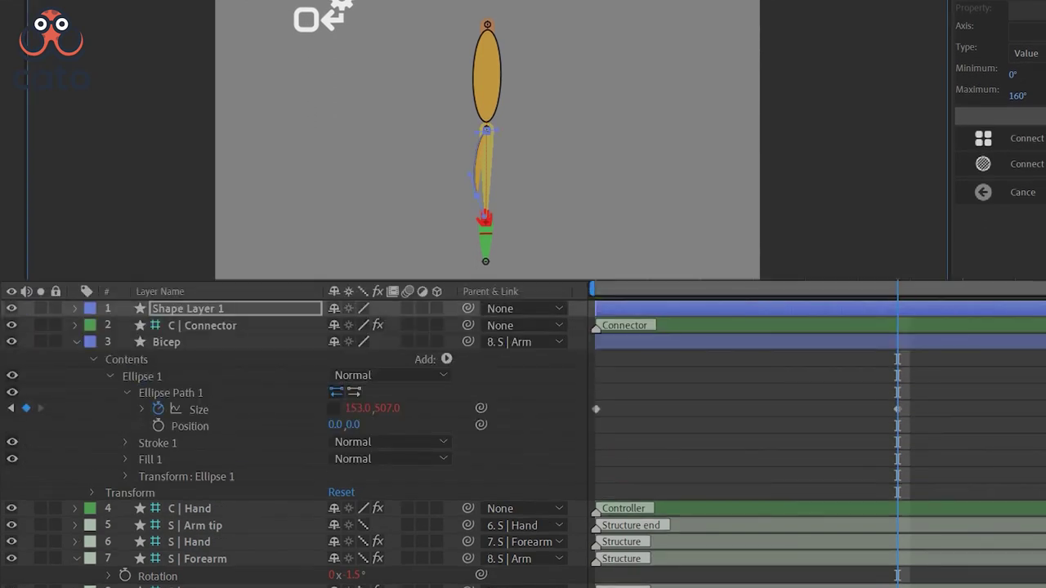
pyautogui.moveTo(488, 222); pyautogui.dragTo(500, 185)
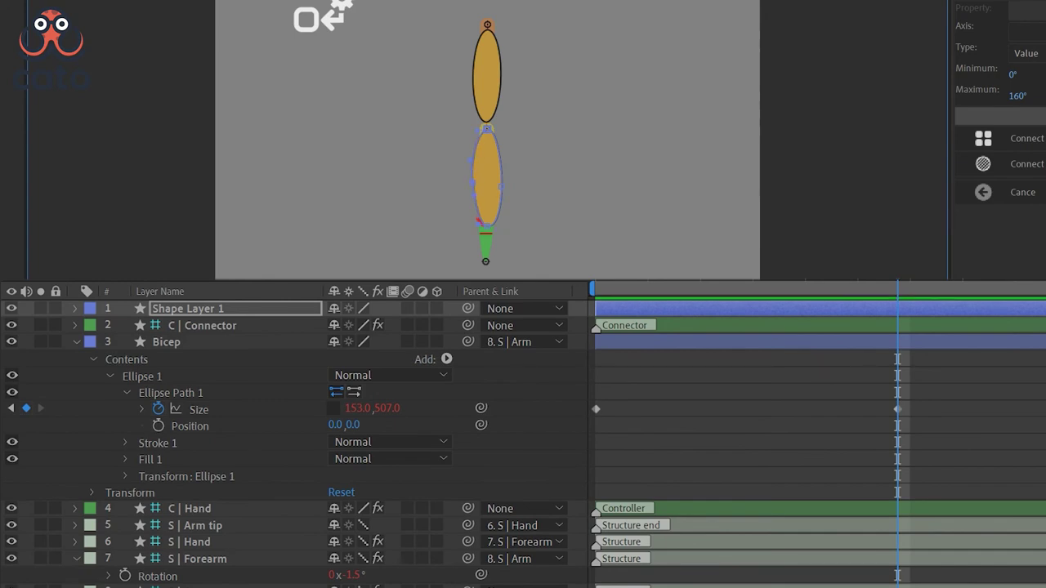
# Rename the new shape layer as forearm and expand its property groups.
pyautogui.press('Return')
pyautogui.press('Return')
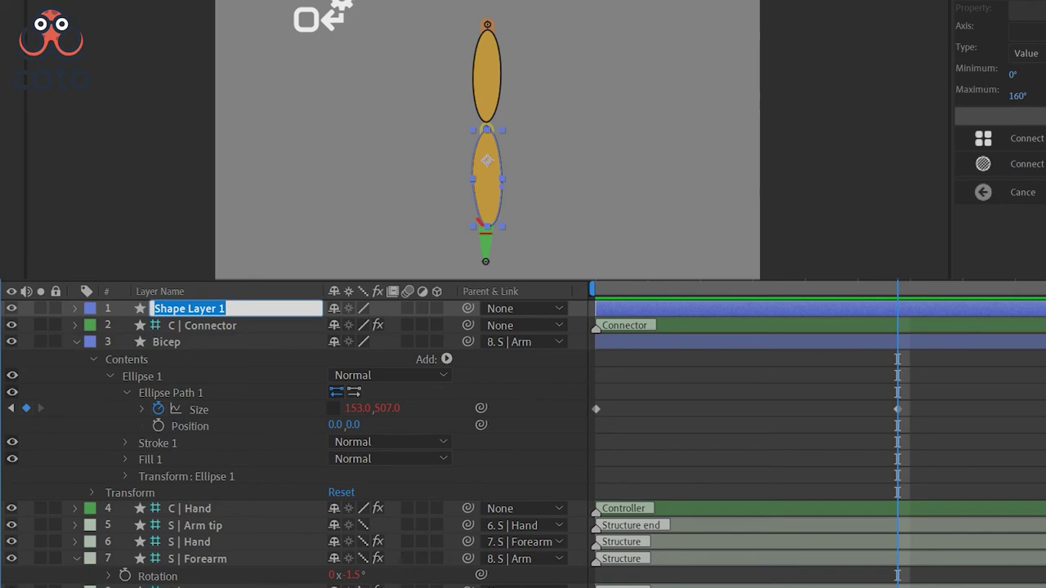
pyautogui.write('forearm')
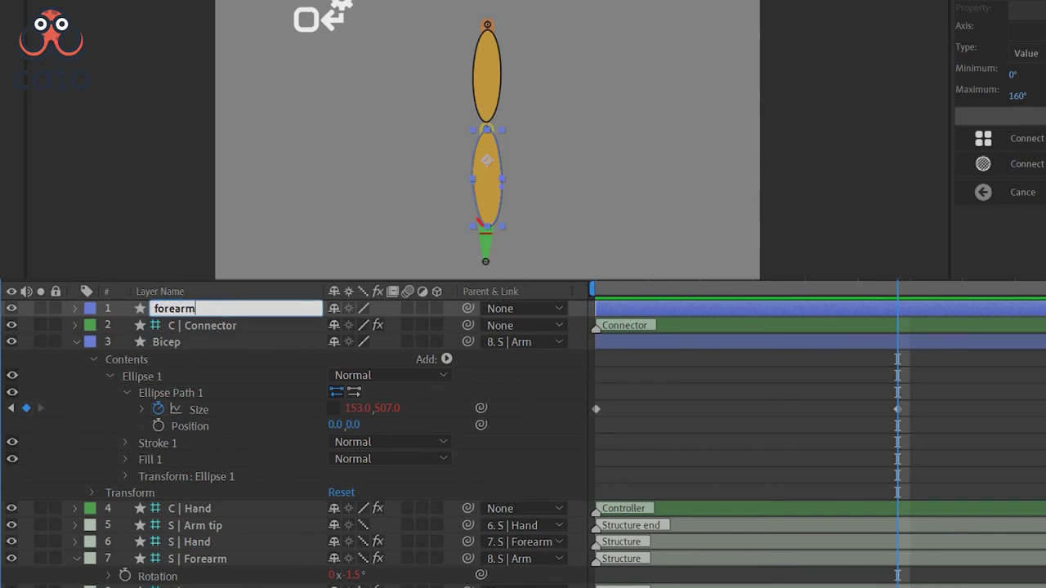
pyautogui.press('Return')
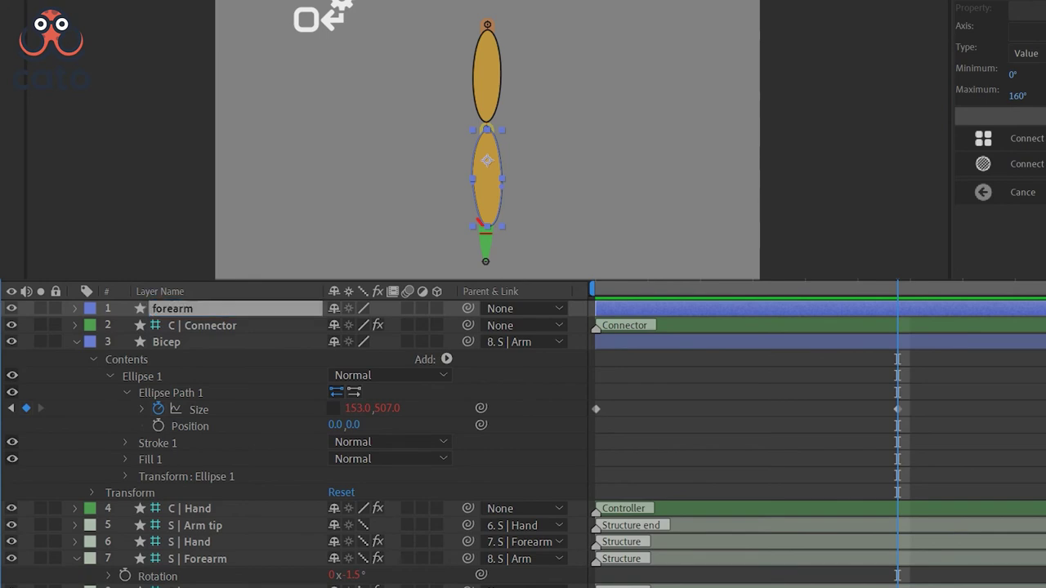
pyautogui.hotkey('ctrl', '`')
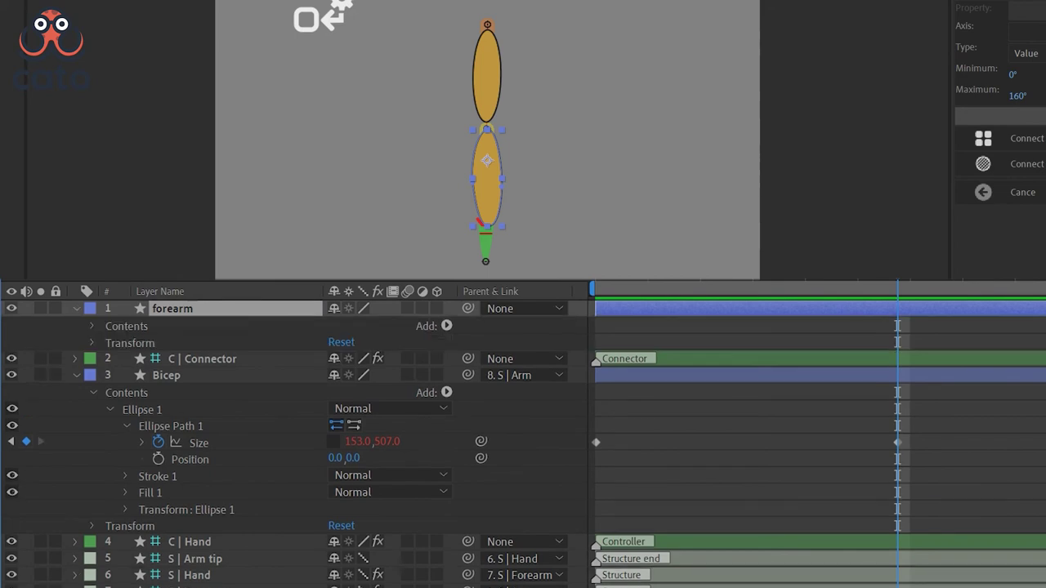
# Keyframe the forearm shape's Path and move that keyframe to the start of the timeline.
pyautogui.click(93, 326)
pyautogui.click(110, 342)
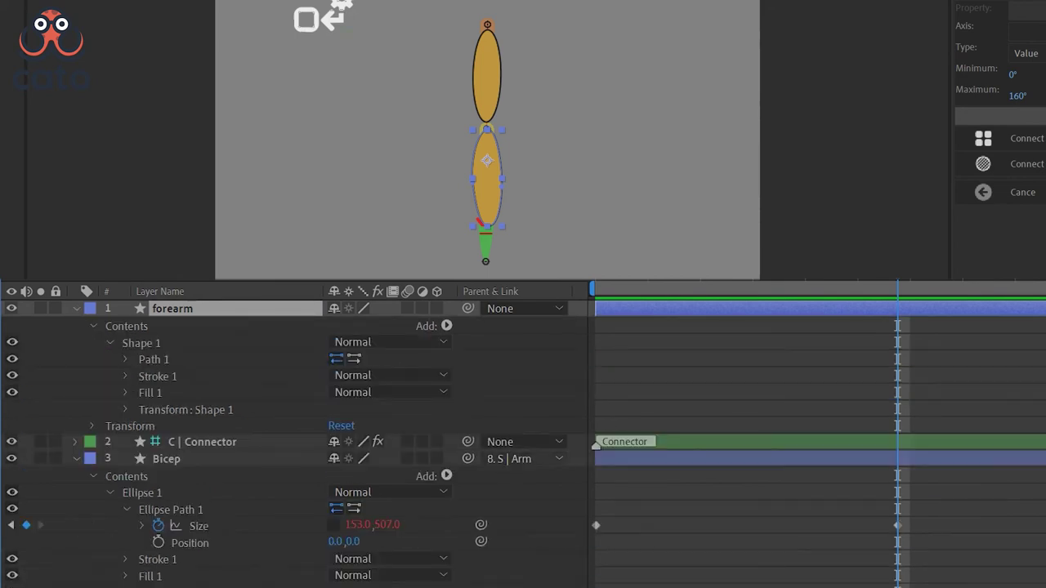
pyautogui.click(125, 360)
pyautogui.click(158, 376)
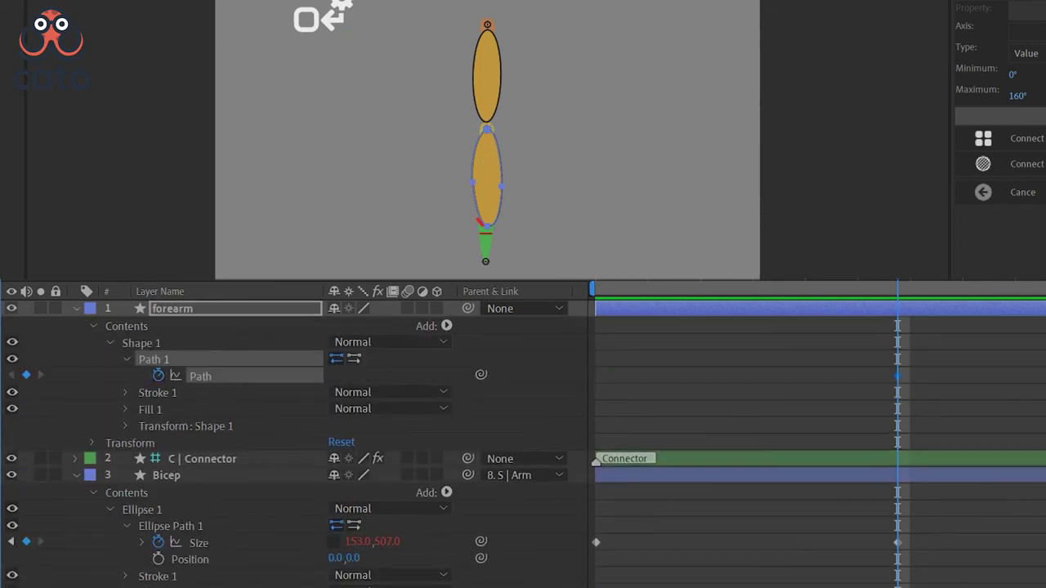
pyautogui.moveTo(898, 375); pyautogui.dragTo(596, 375)
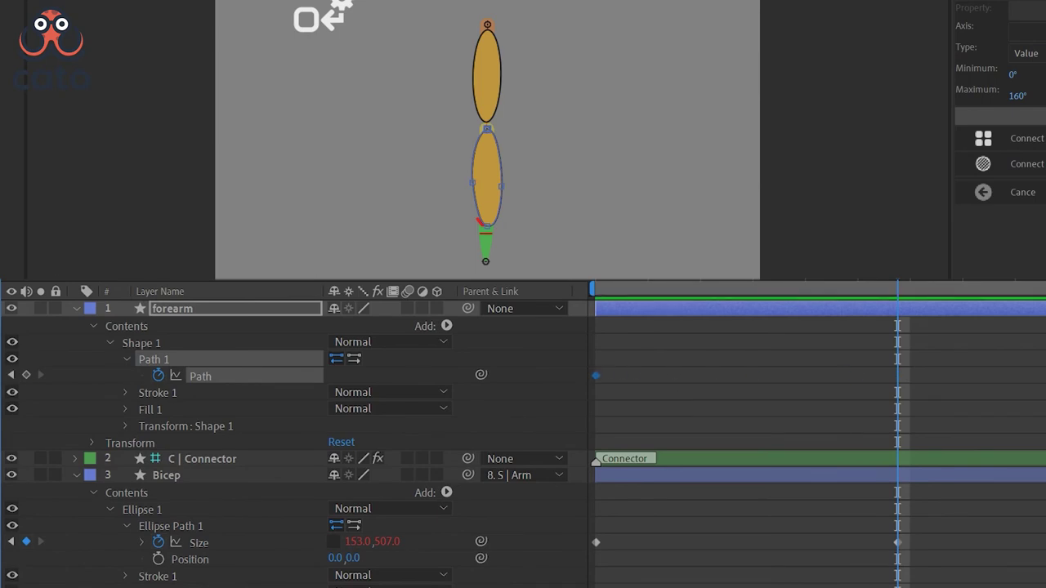
# Reshape the forearm path at the current time with a bulge below the elbow and connect its keyframed Path to the Duik connector.
pyautogui.moveTo(472, 183); pyautogui.dragTo(494, 185)
pyautogui.moveTo(495, 167)
pyautogui.mouseDown()
pyautogui.moveTo(504, 153)
pyautogui.moveTo(497, 185)
pyautogui.mouseUp()
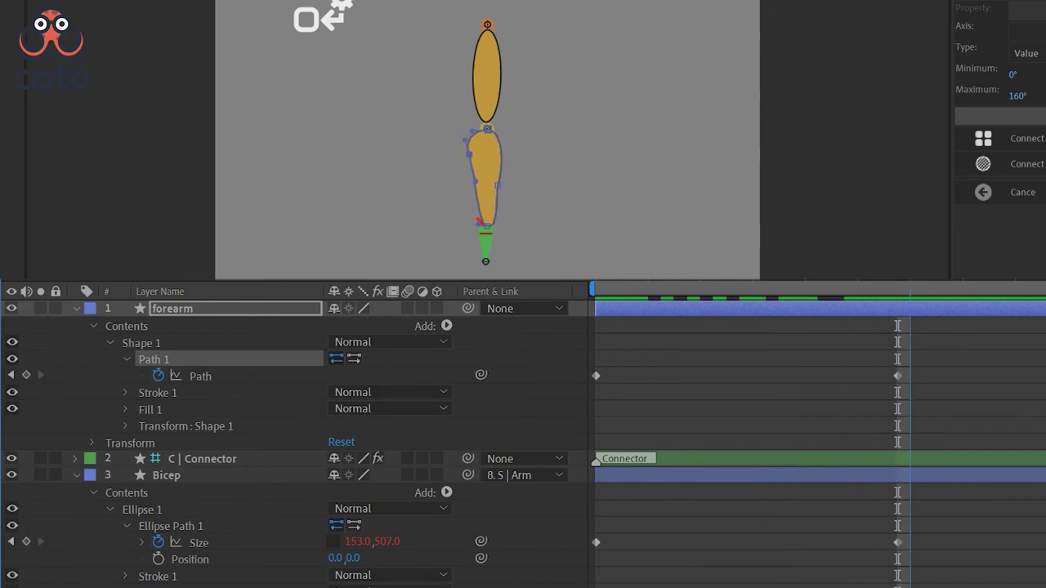
pyautogui.press('space')
pyautogui.click(200, 376)
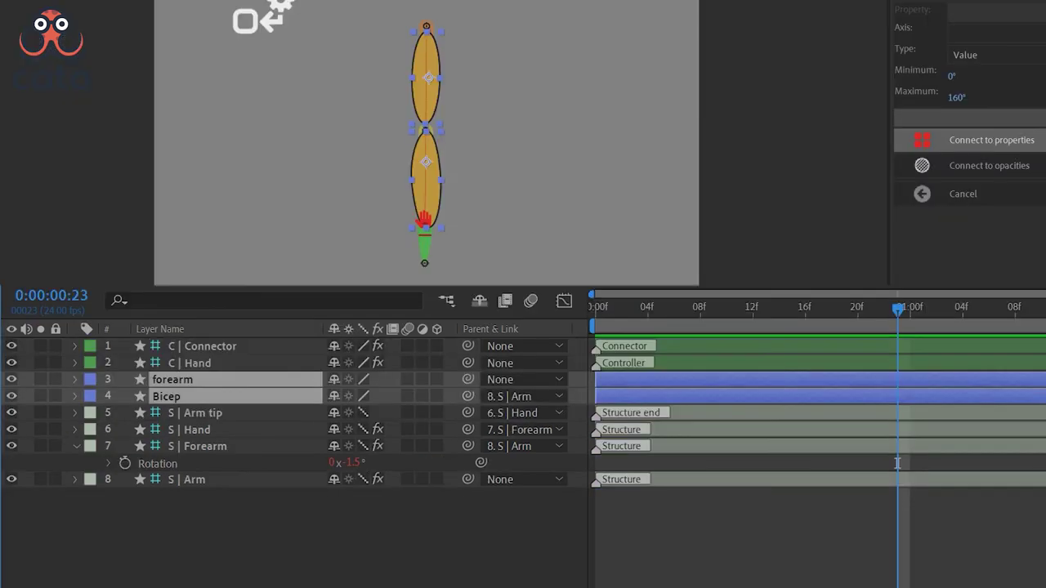
# Lock the forearm and Bicep layers and test the arm's bend with the C | Hand controller, undoing the move.
pyautogui.hotkey('ctrl', 'l')
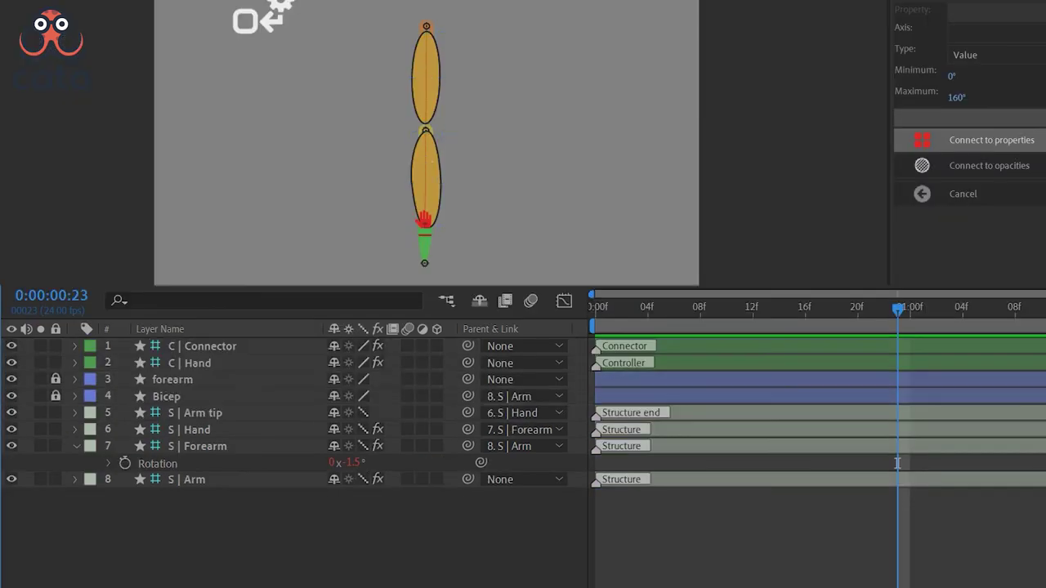
pyautogui.press('2')
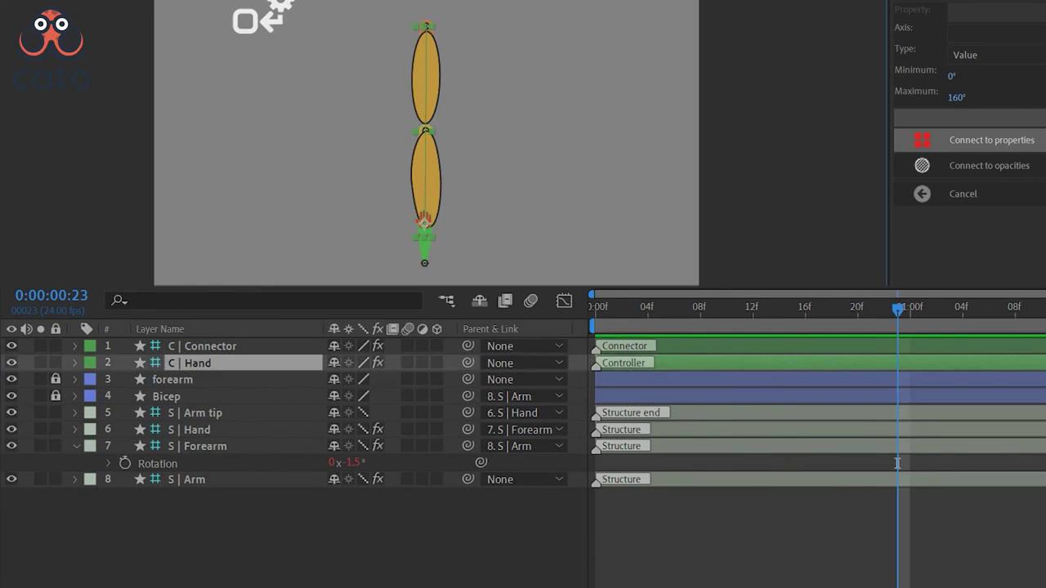
pyautogui.moveTo(424, 220); pyautogui.dragTo(410, 195)
pyautogui.hotkey('ctrl', 'z')
# Unlock the forearm layer and try parenting it to S | Arm, testing the bend with C | Hand and undoing the test move.
pyautogui.click(56, 379)
pyautogui.click(173, 379)
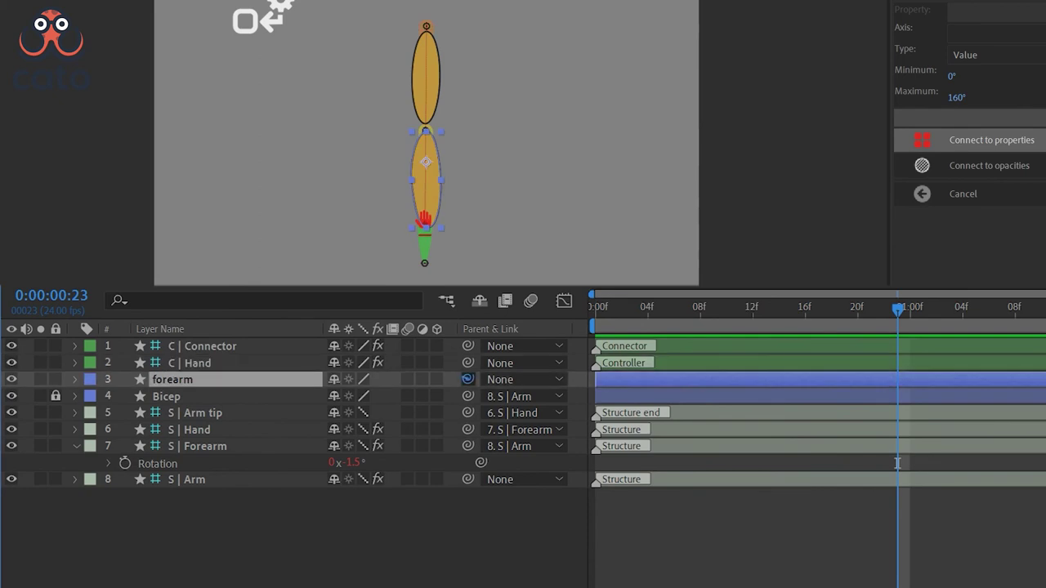
pyautogui.moveTo(468, 379); pyautogui.dragTo(234, 480)
pyautogui.press('F2')
pyautogui.press('KP_2')
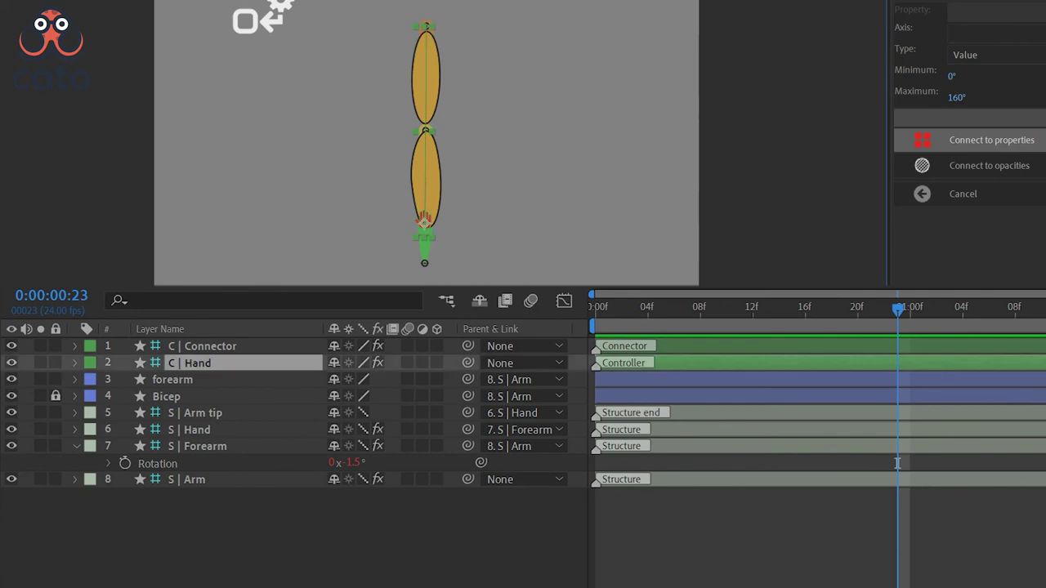
pyautogui.moveTo(424, 223); pyautogui.dragTo(411, 200)
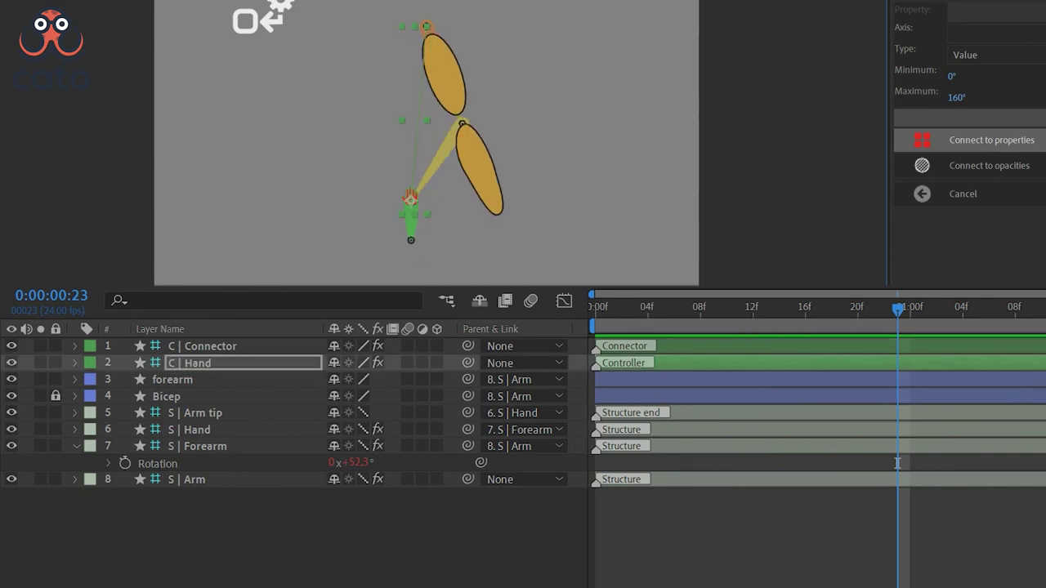
pyautogui.hotkey('ctrl', 'z')
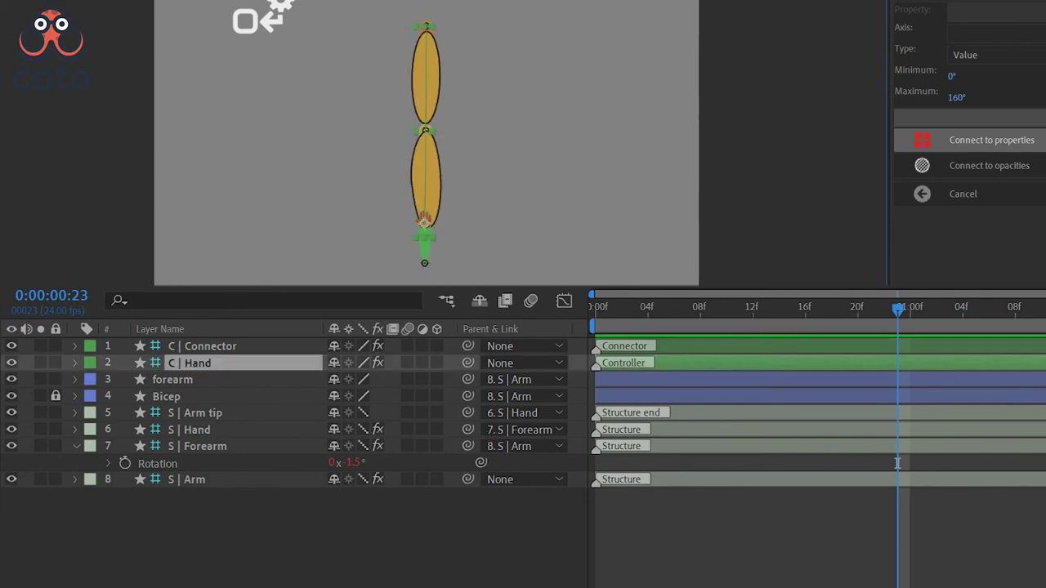
# Parent the forearm layer to S | Forearm and test the bend with the C | Hand controller, undoing the test move.
pyautogui.press('KP_3')
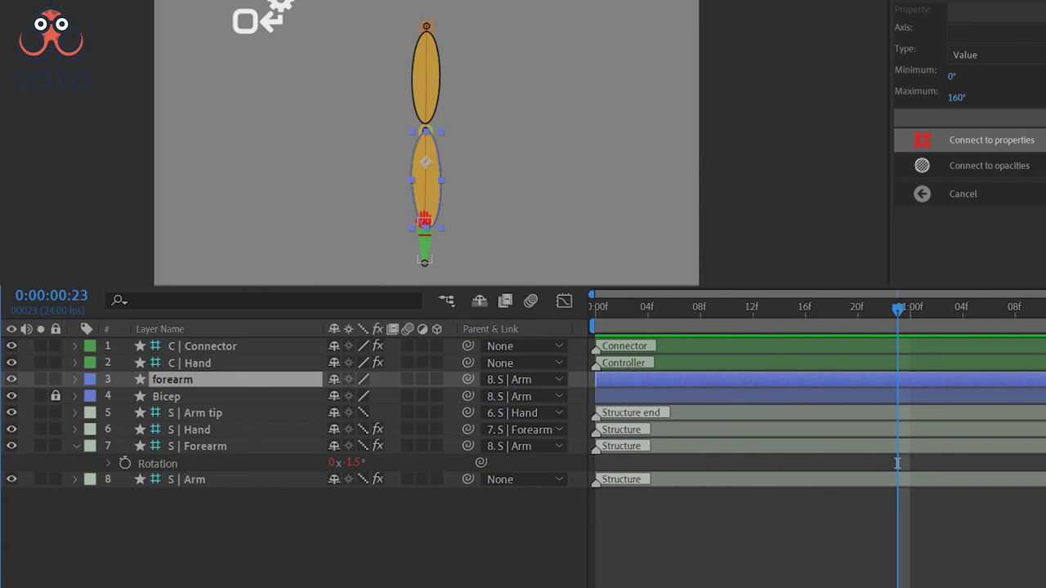
pyautogui.moveTo(467, 379); pyautogui.dragTo(205, 447)
pyautogui.click(384, 237)
pyautogui.moveTo(425, 220)
pyautogui.mouseDown()
pyautogui.moveTo(395, 174)
pyautogui.moveTo(395, 127)
pyautogui.moveTo(406, 195)
pyautogui.moveTo(432, 247)
pyautogui.moveTo(420, 234)
pyautogui.moveTo(420, 129)
pyautogui.moveTo(421, 204)
pyautogui.moveTo(434, 221)
pyautogui.moveTo(420, 214)
pyautogui.mouseUp()
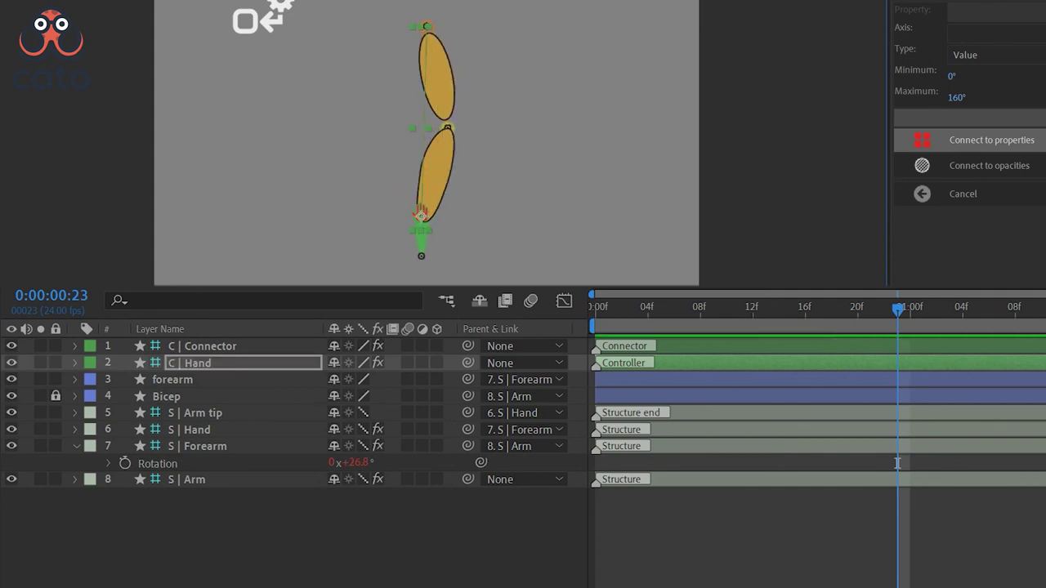
pyautogui.hotkey('ctrl', 'z')
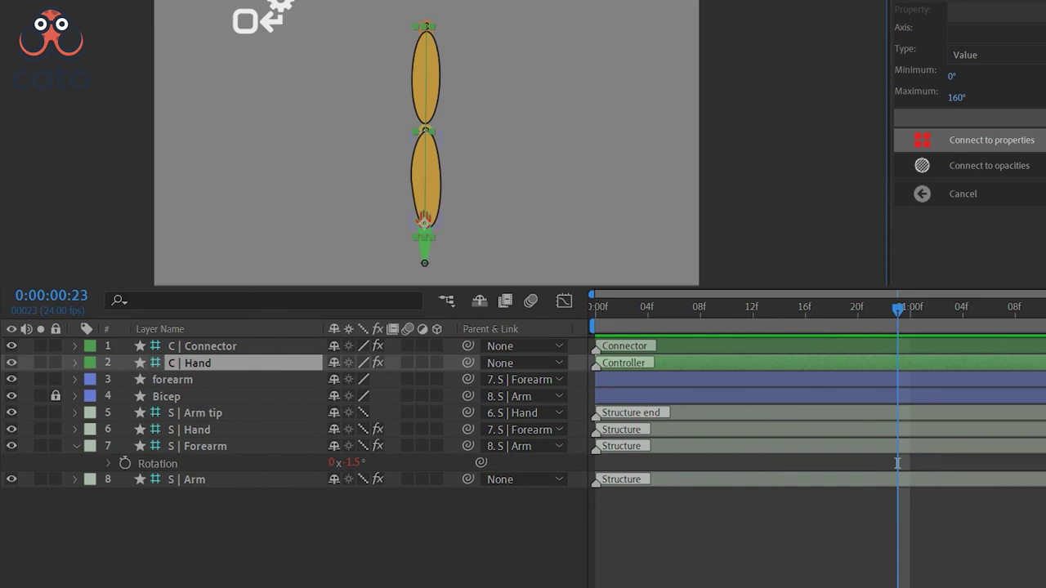
# With the forearm's Path expression disabled, enlarge the muscle bulge at 0:00:00:23 and re-enable the Duik.connector expression.
pyautogui.click(76, 379)
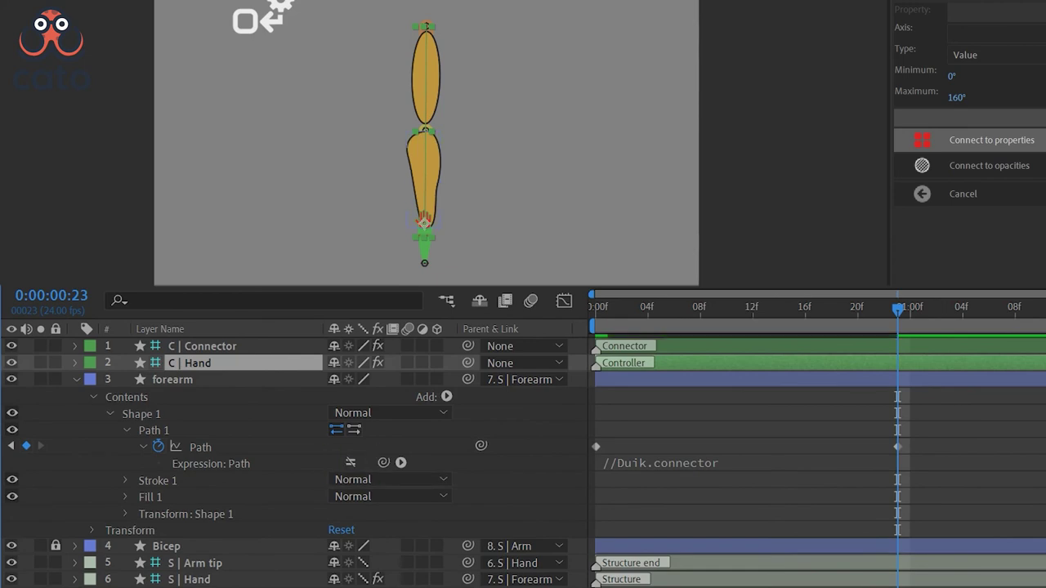
pyautogui.click(424, 171)
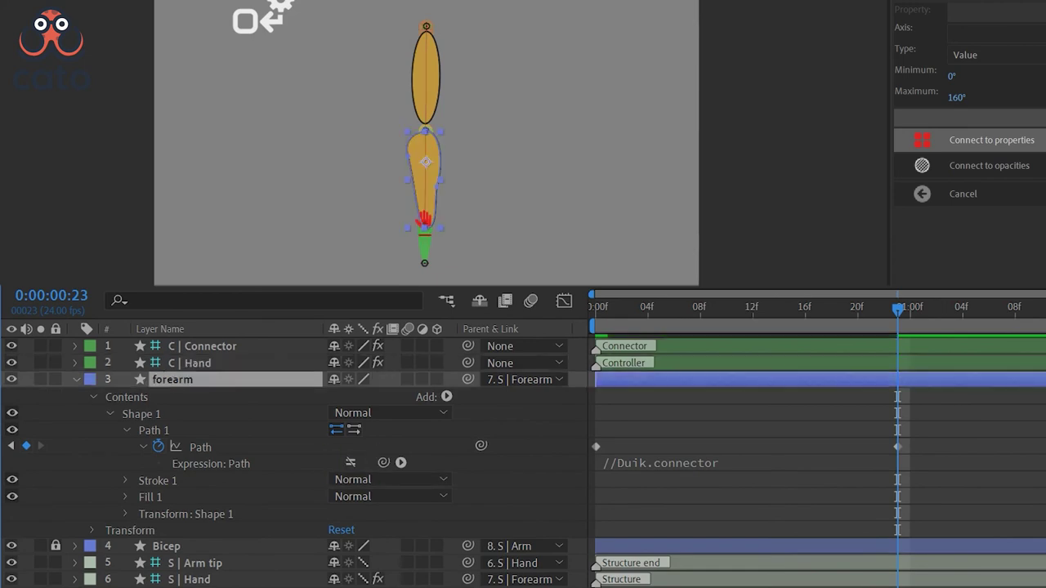
pyautogui.moveTo(407, 148); pyautogui.dragTo(401, 155)
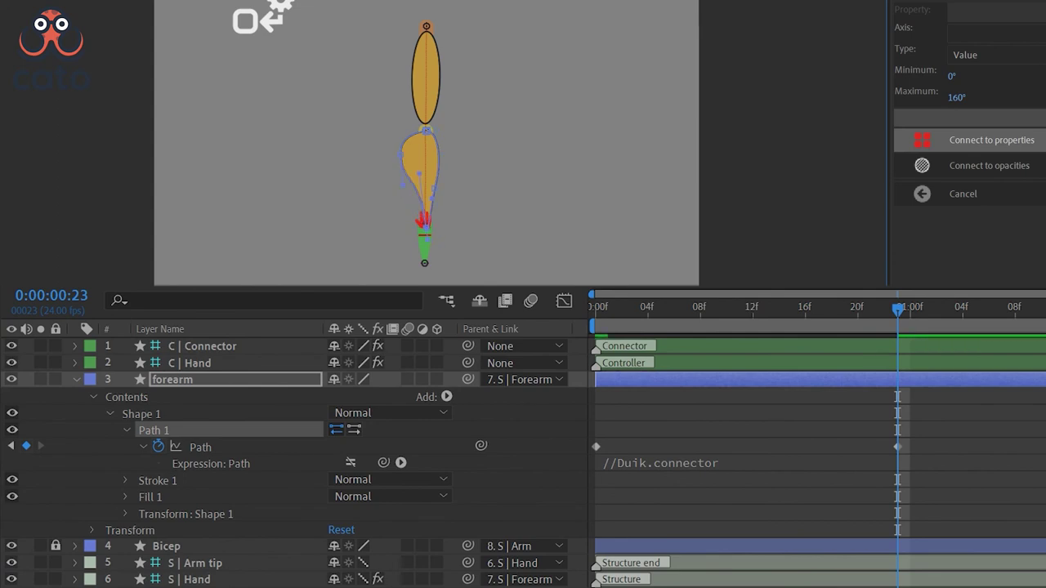
pyautogui.click(351, 463)
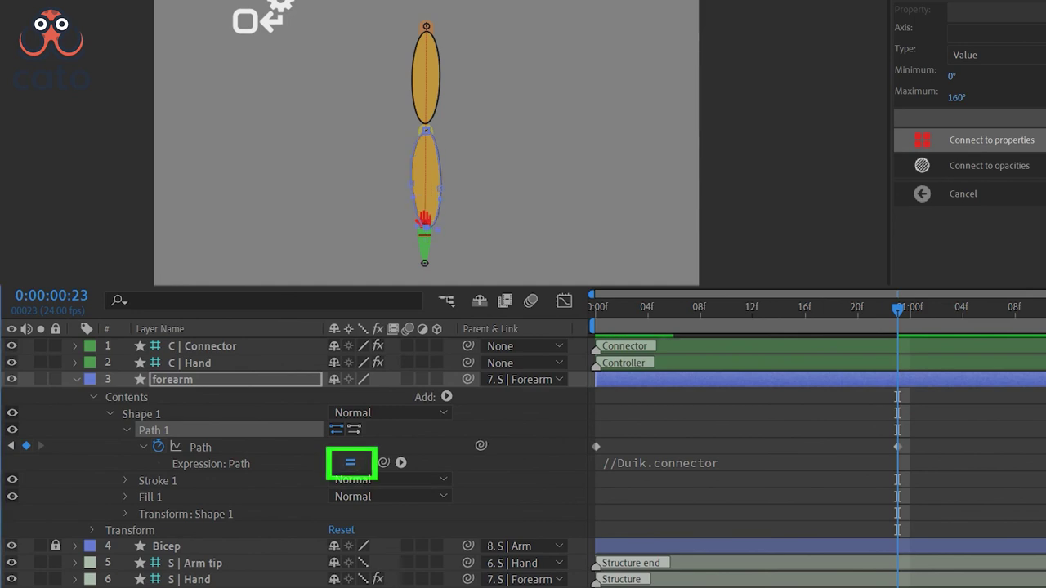
pyautogui.click(427, 180)
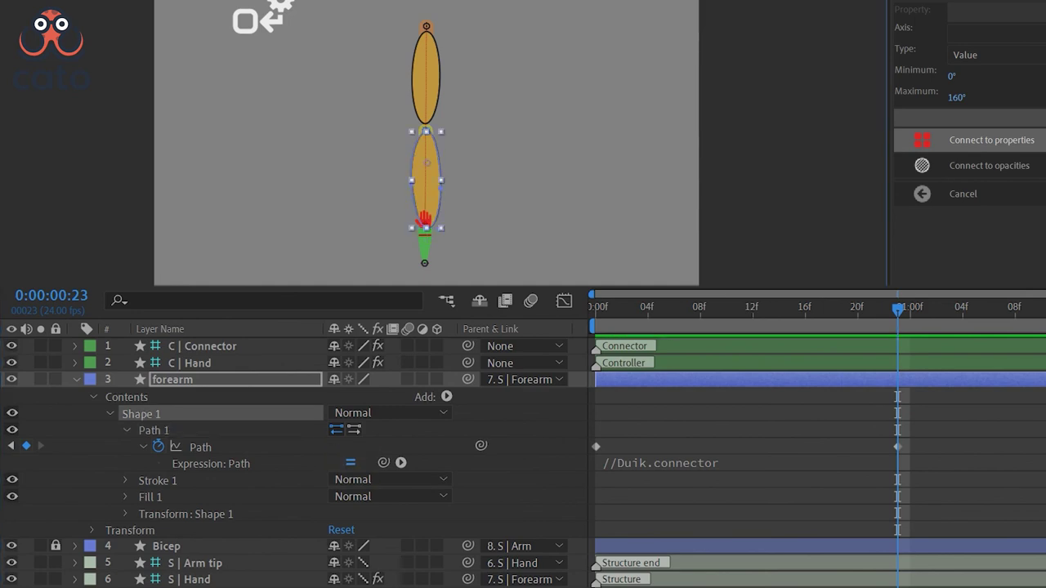
pyautogui.hotkey('ctrl', 'shift', 'a')
pyautogui.click(424, 222)
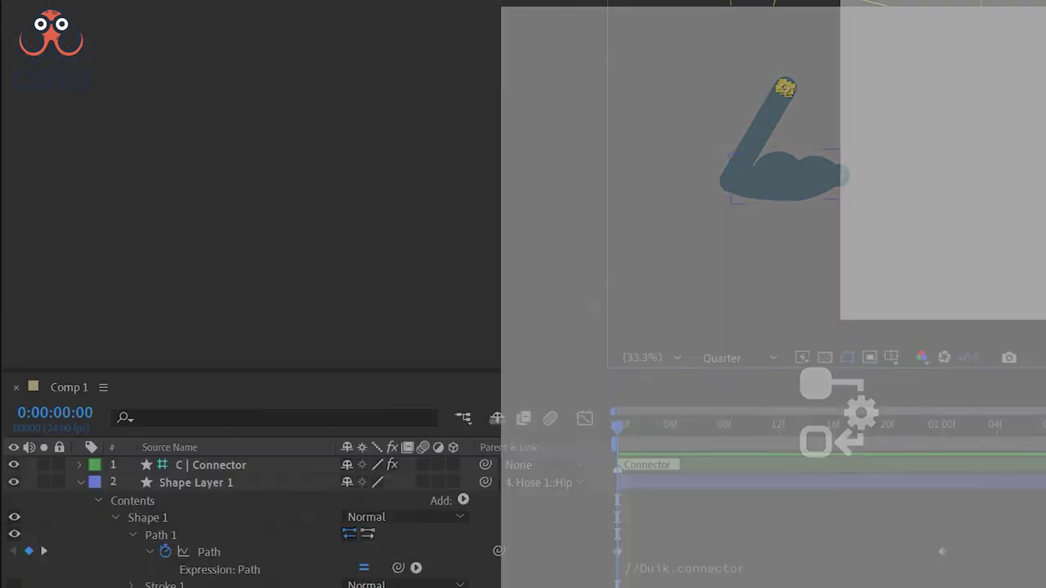
# Select the Straight property of Hose 1::Ankle as the connector's master and the keyframed Path of Shape Layer 1 as the connected property.
pyautogui.scroll(-2, 524, 351)
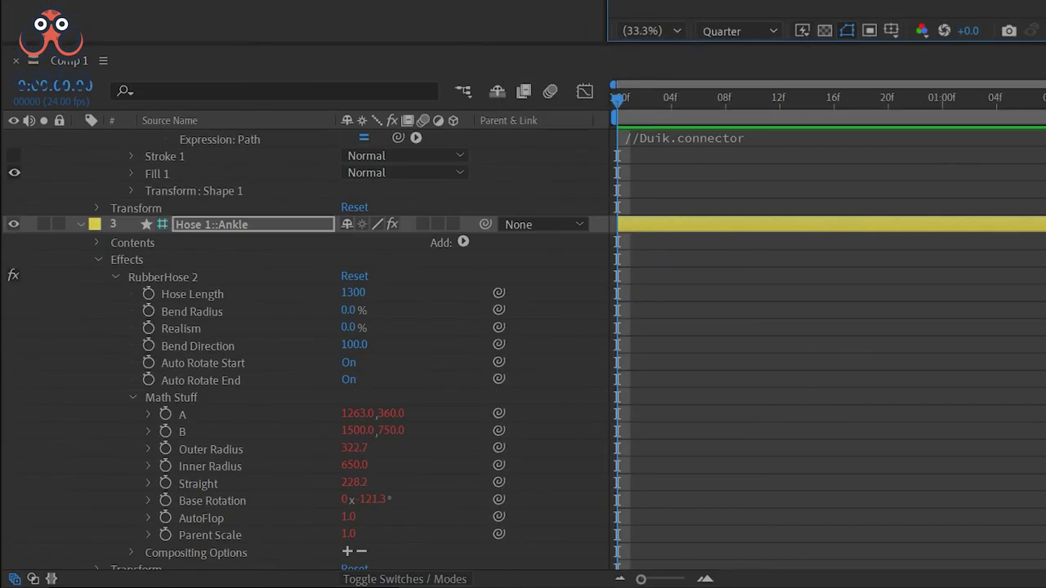
pyautogui.click(197, 484)
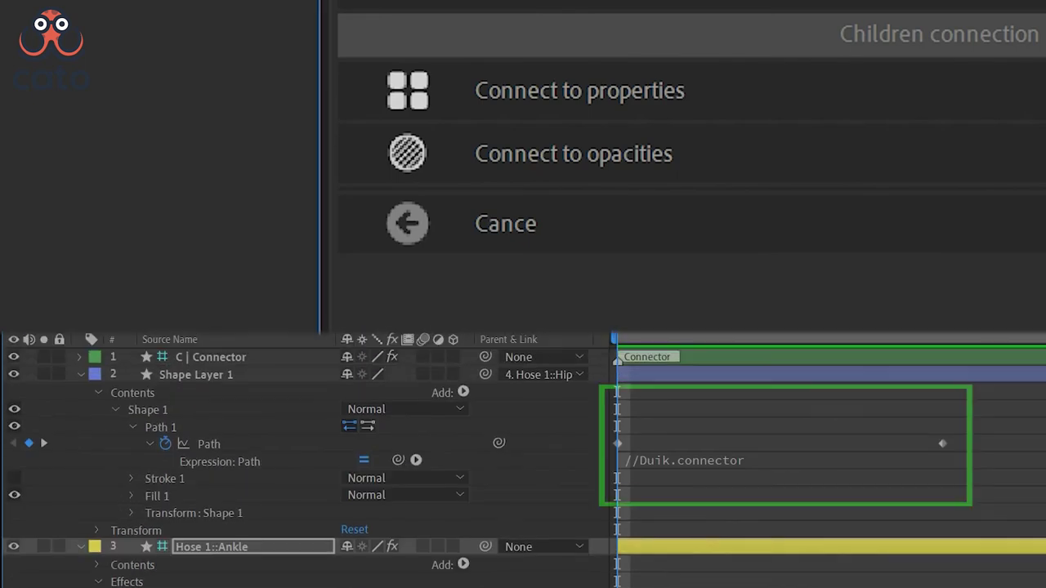
pyautogui.click(208, 444)
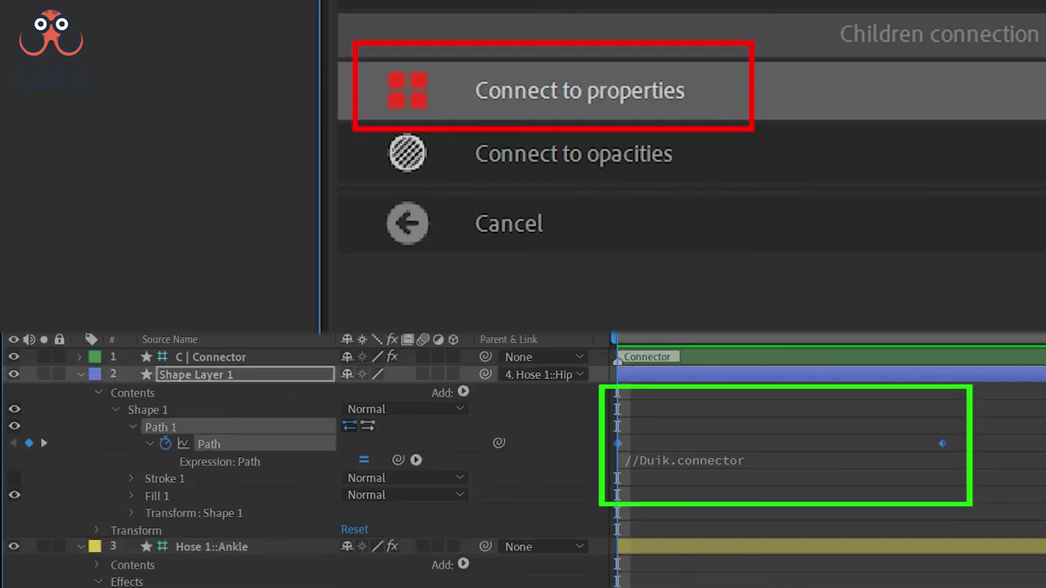